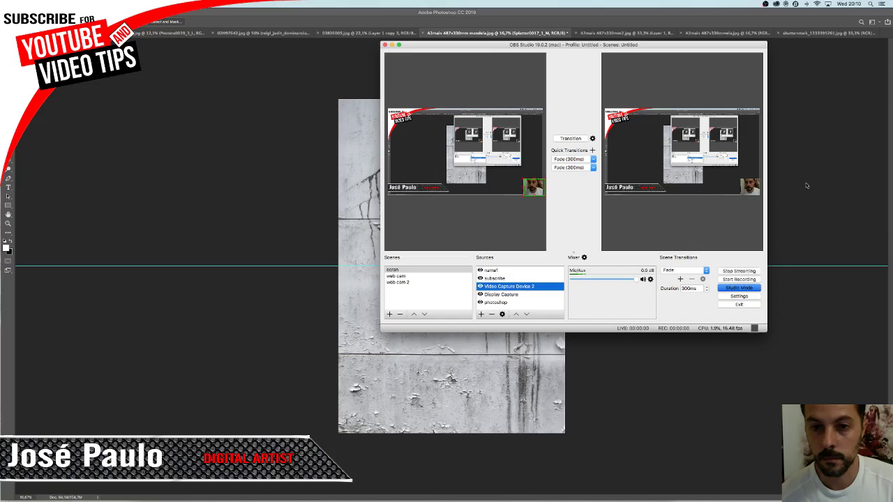
Bring the YouTube Studio live dashboard in Chrome to the front.
key("super+Tab")
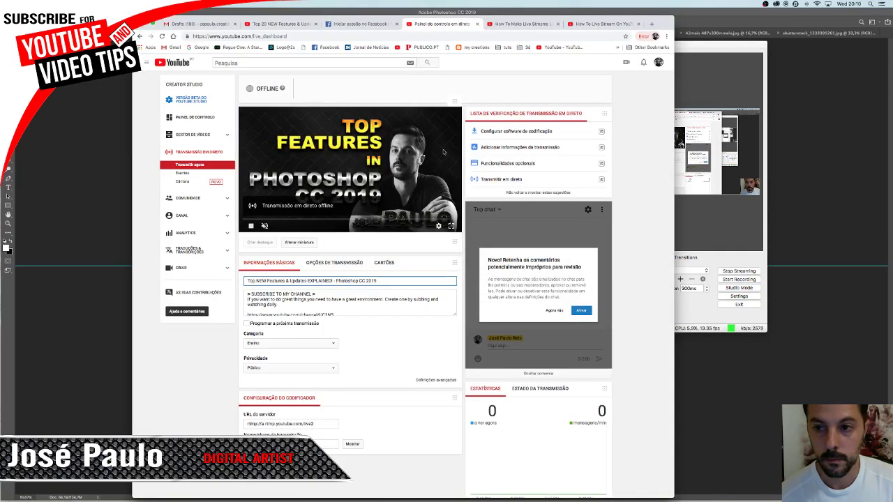
mouse_move(350, 170)
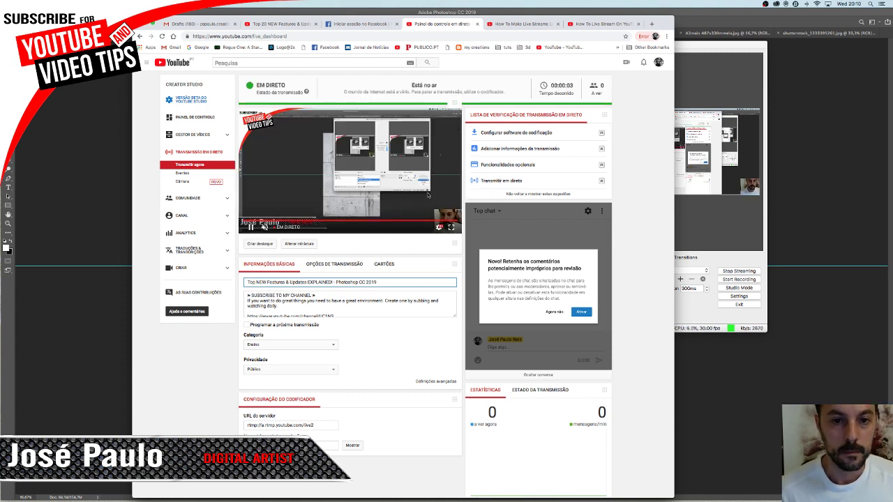
Return to the Photoshop window showing the drip-stained wall texture document.
left_click(713, 21)
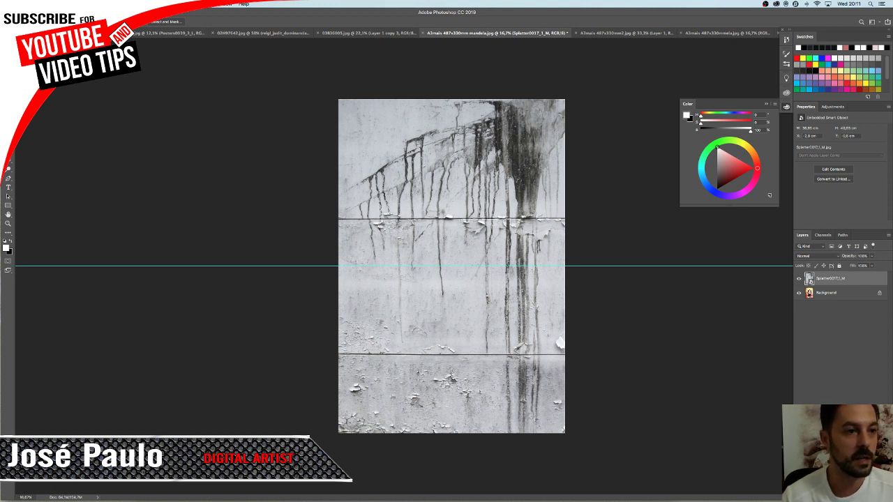
Crop the drip-stained wall texture canvas to a shorter, nearly square shape.
key("b")
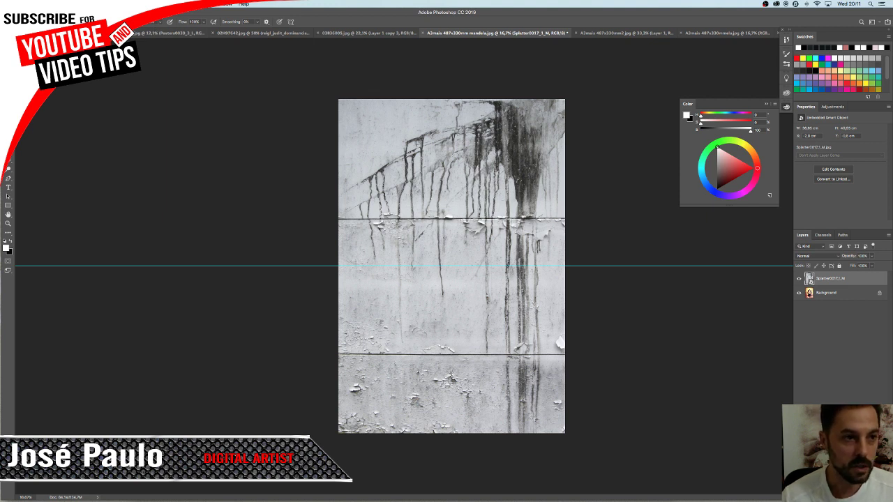
key("c")
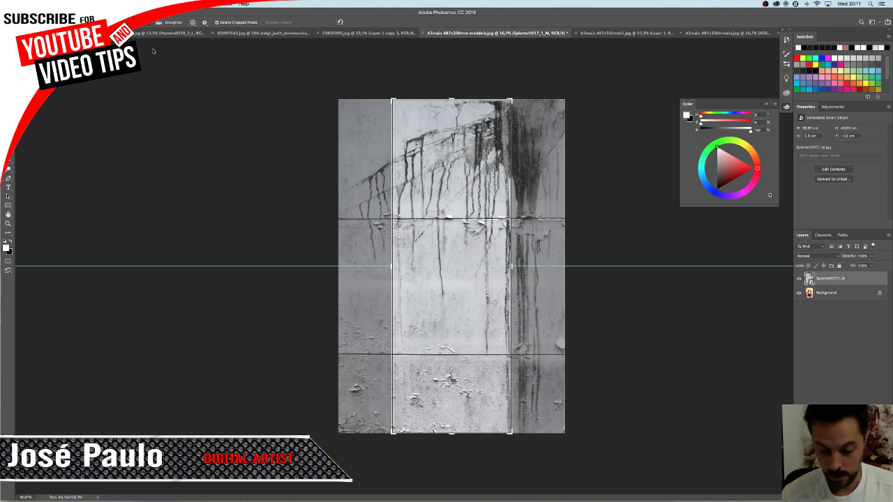
left_click(85, 144)
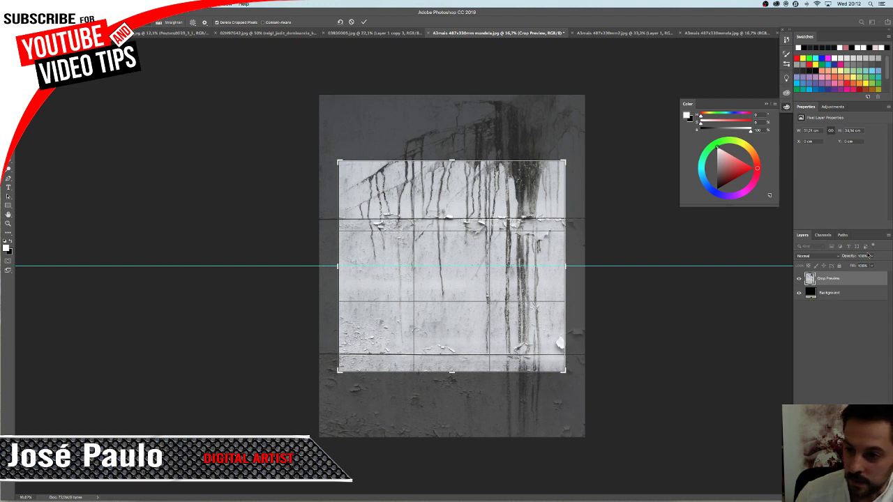
key("Return")
left_click(863, 256)
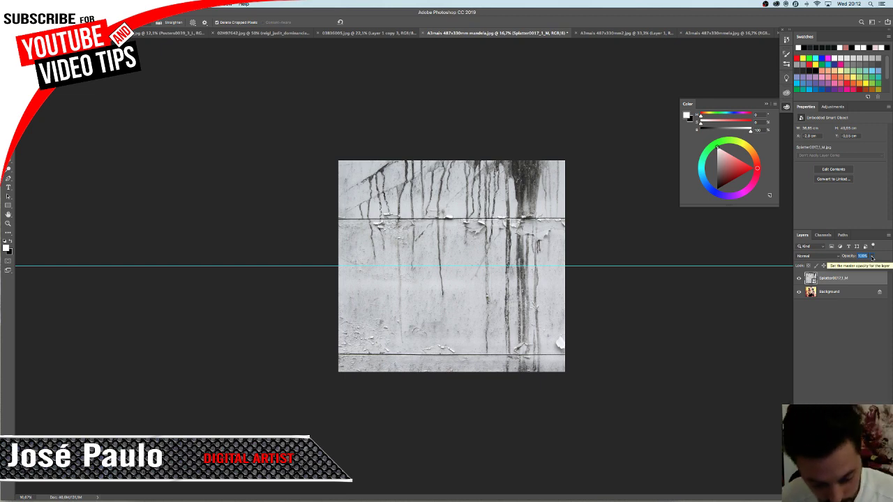
type("1")
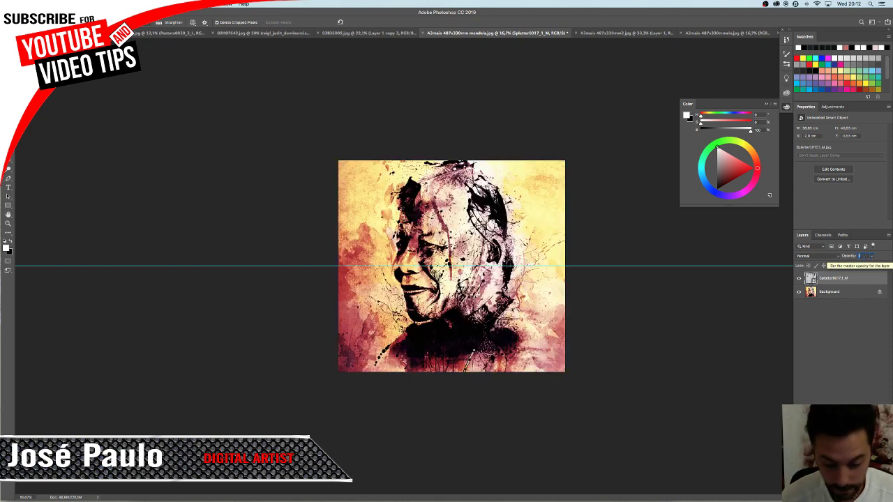
type("00")
key("Return")
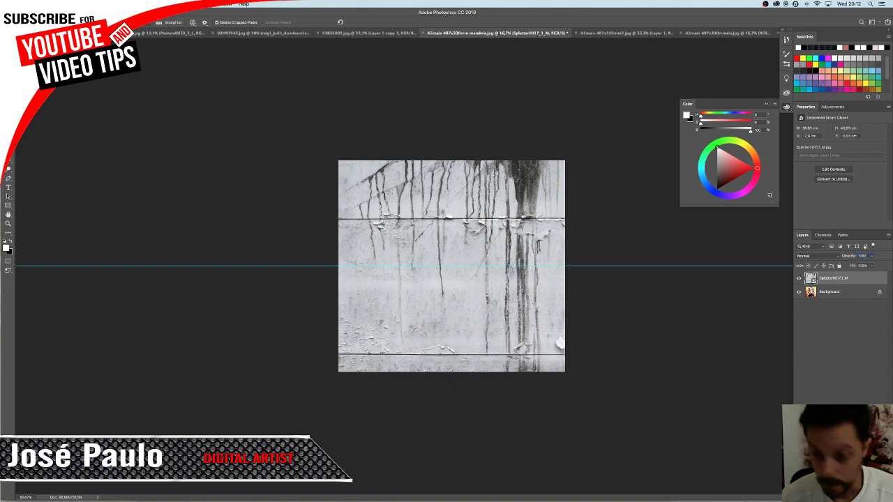
key("shift+alt+m")
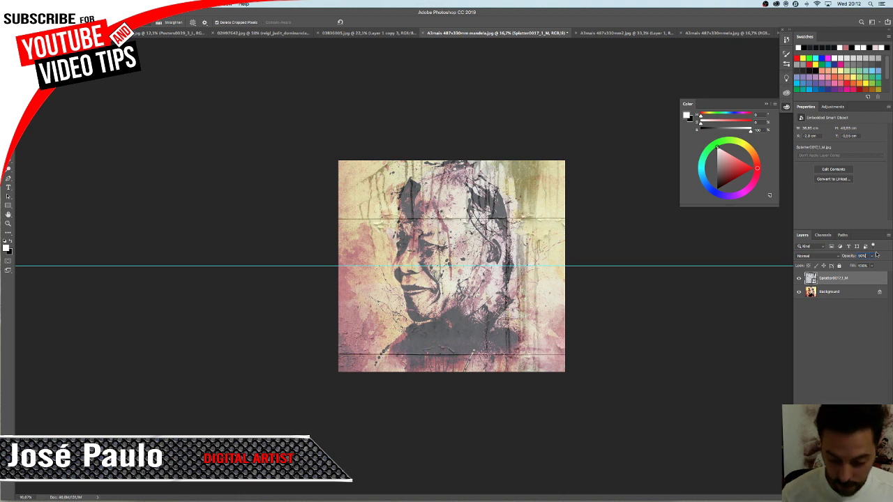
key("0")
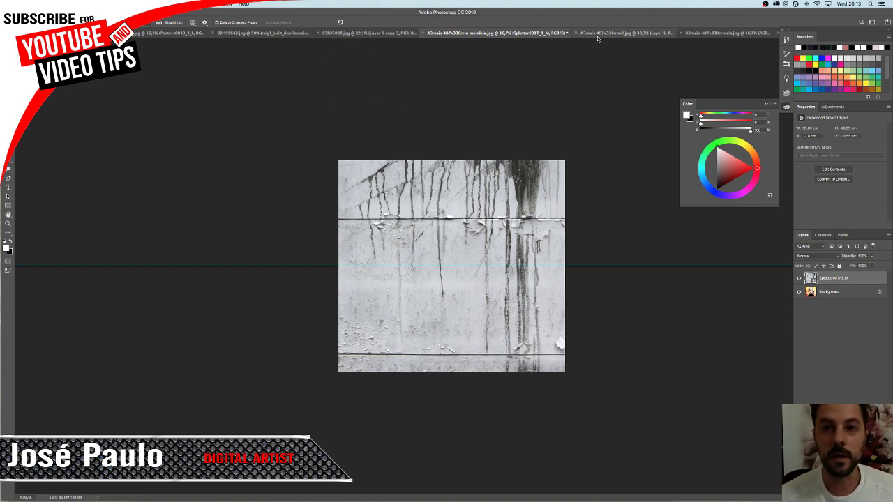
In the beach collage, hide both framed image layers and select the Background layer.
left_click(277, 33)
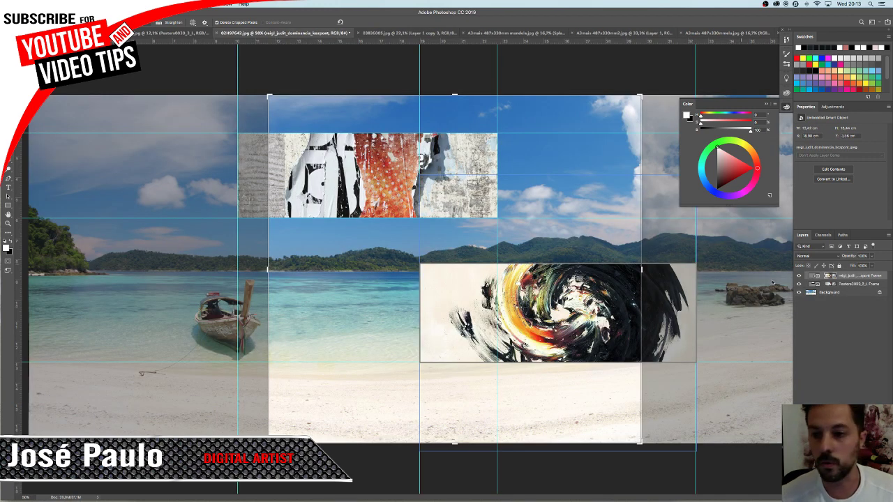
left_click(799, 277)
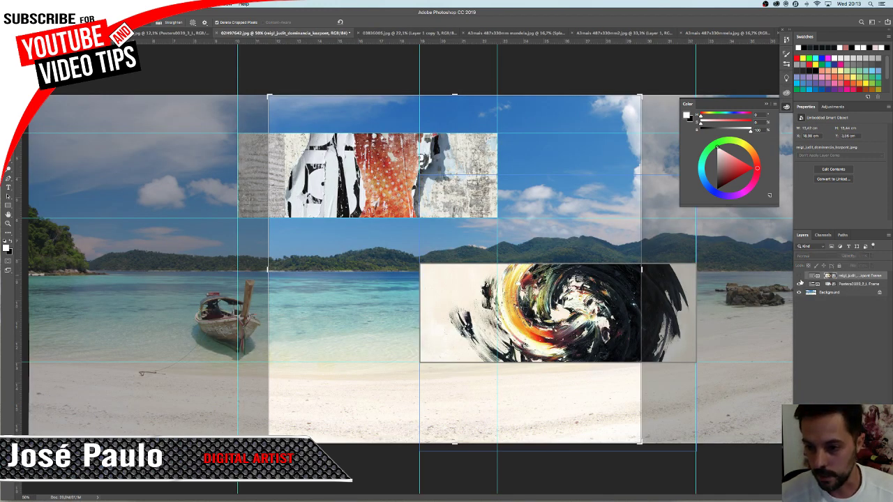
left_click(799, 284)
left_click(834, 292)
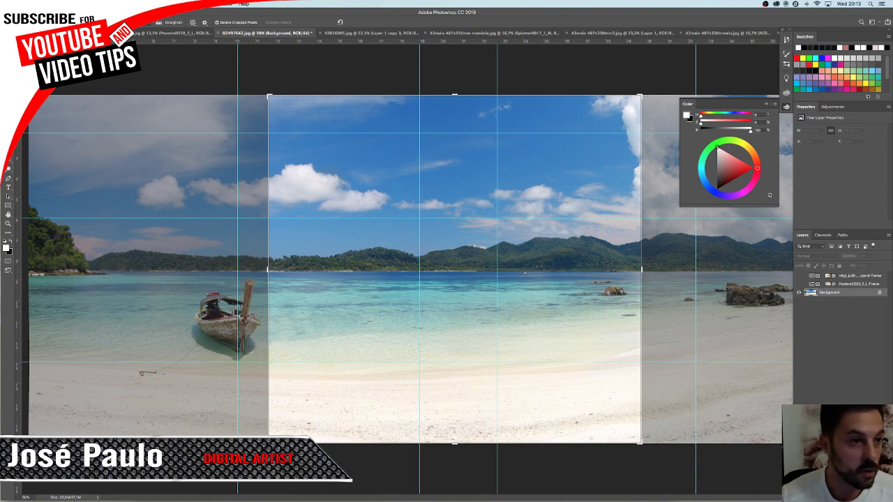
Dismiss the leftover crop box and cancel the hide-extras prompt, keeping guides visible.
key("Escape")
key("v")
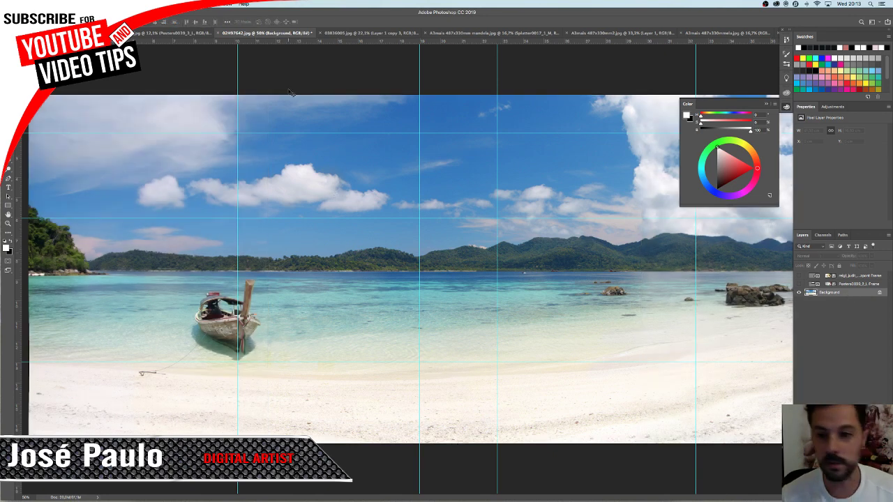
key("super+h")
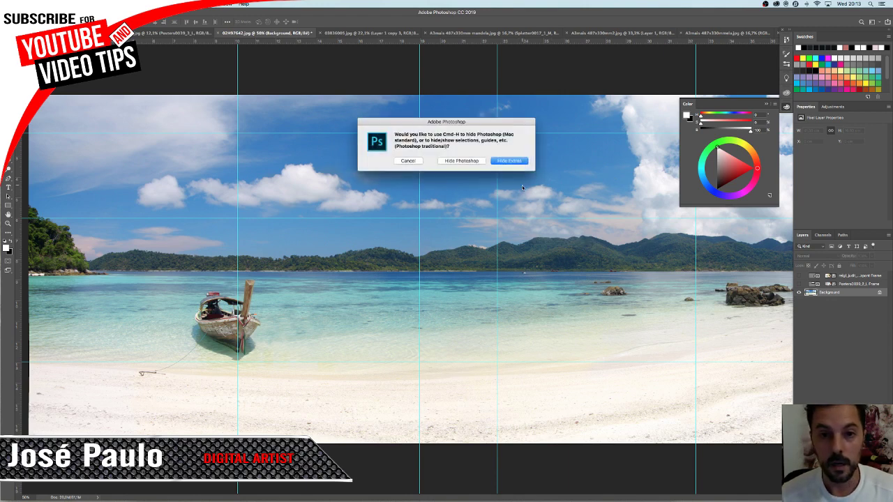
key("Escape")
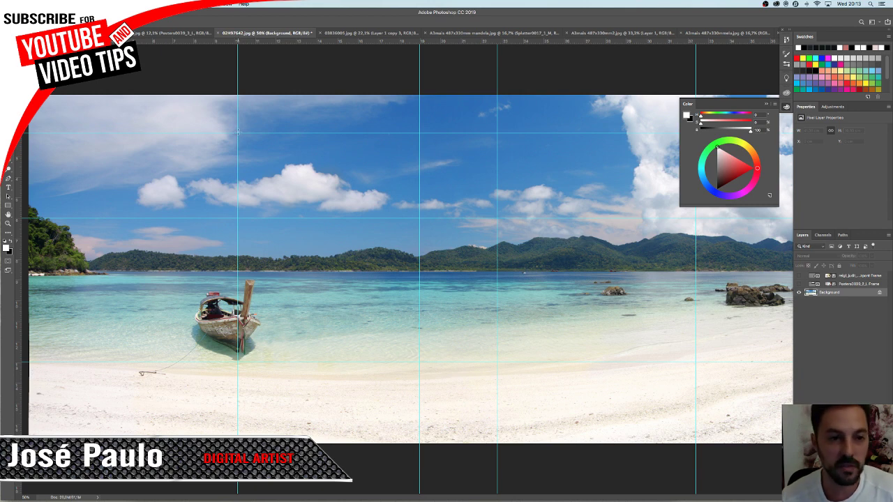
Draw two rectangular frames between the guides, one in the sky and one over the sea.
left_click_drag(238, 132, 419, 216)
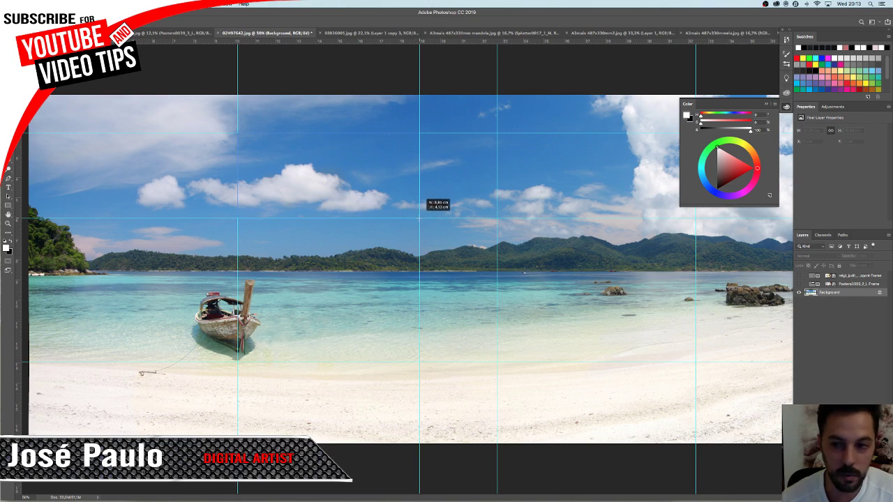
left_click_drag(419, 217, 419, 218)
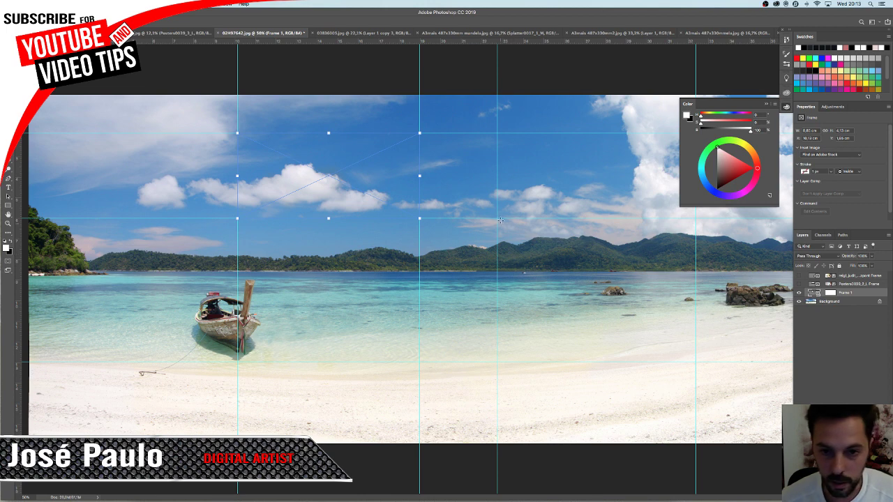
left_click_drag(496, 219, 703, 347)
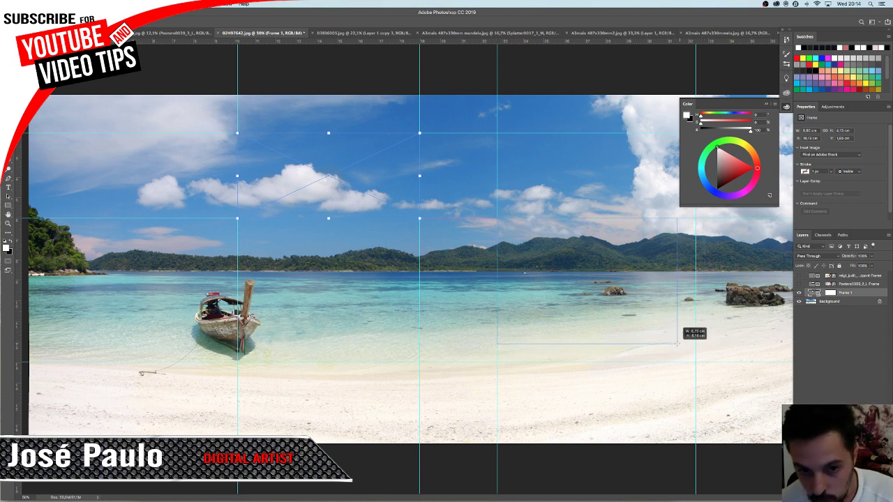
left_click_drag(702, 346, 695, 362)
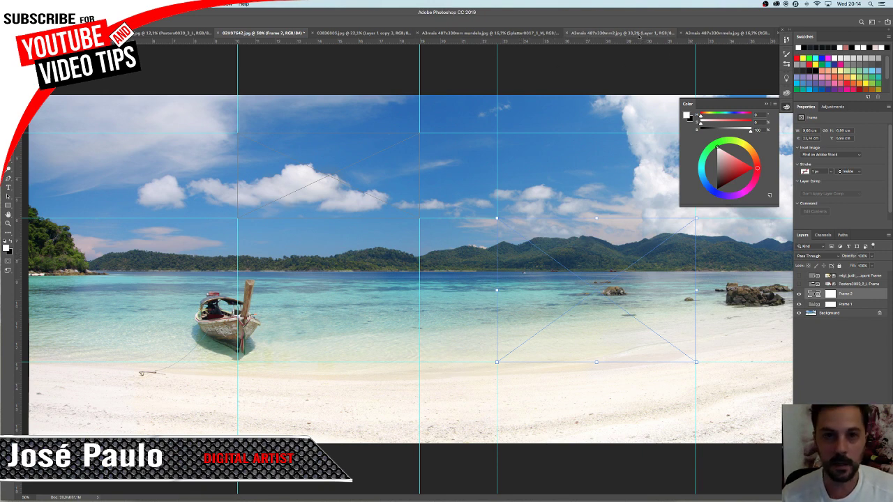
Switch to Finder and search for the texturas folder.
key("super+Tab")
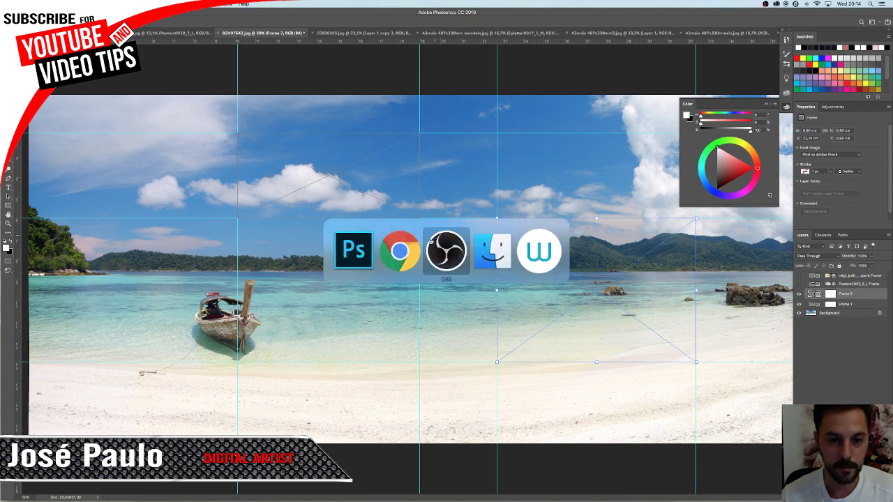
key("Tab")
key("super+Tab")
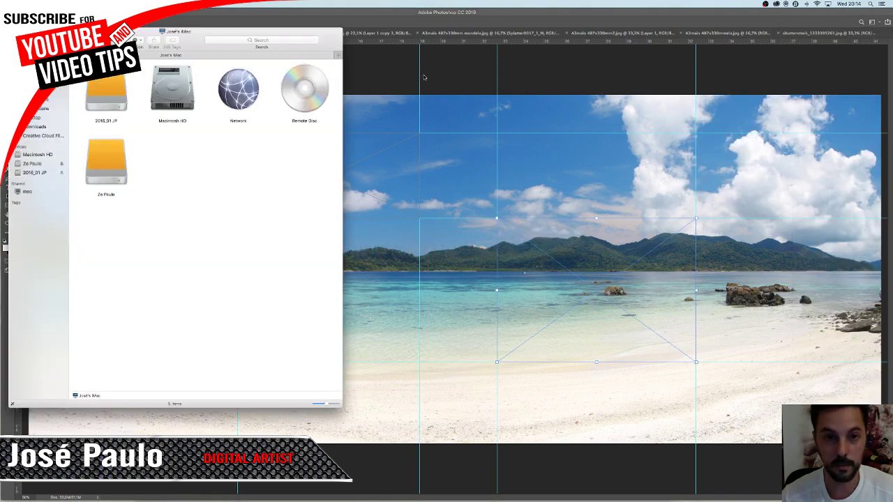
left_click(255, 41)
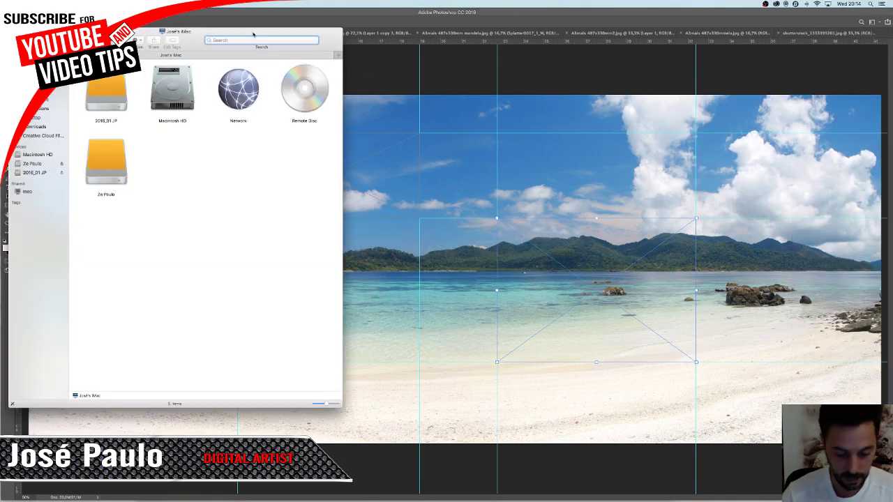
type("texturas")
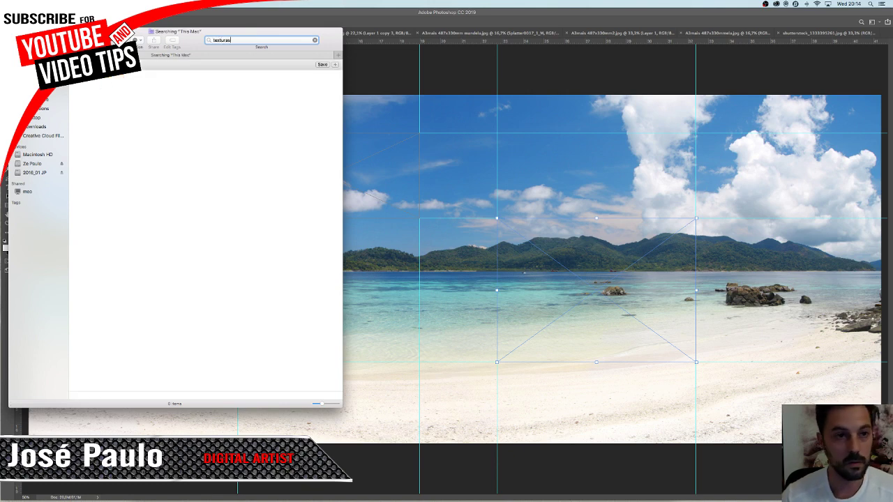
key("super+a")
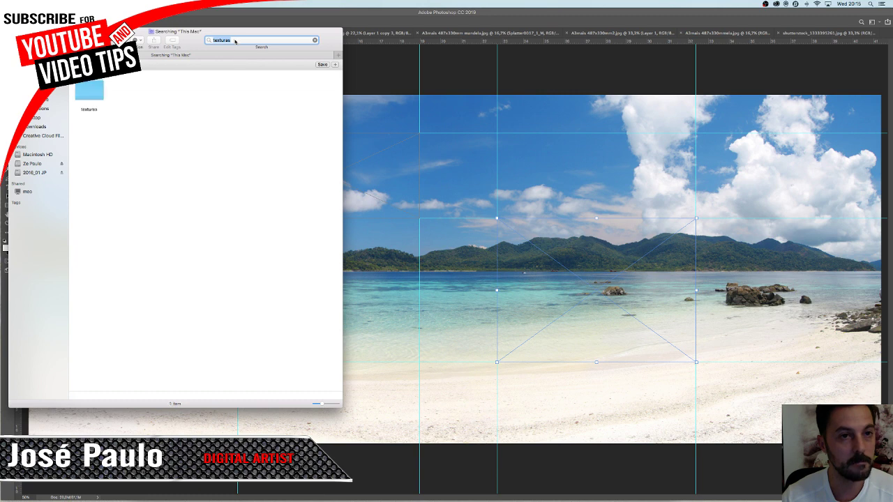
key("Right")
Find the fundos folder and drag metal grande2.jpg into the upper-left frame.
left_click(90, 93)
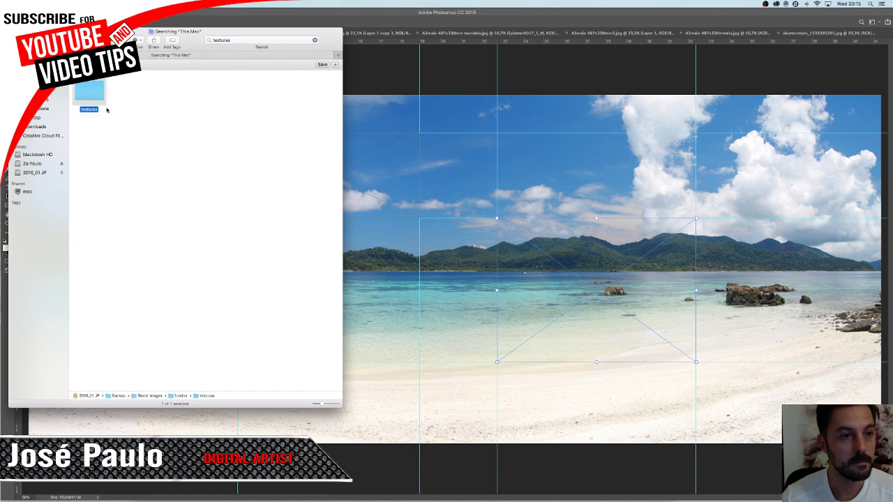
double_click(236, 41)
type("fundos")
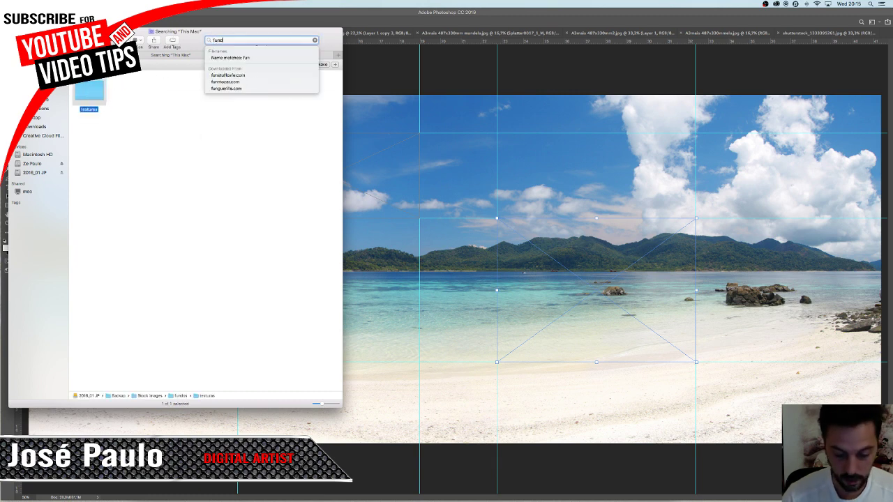
key("Return")
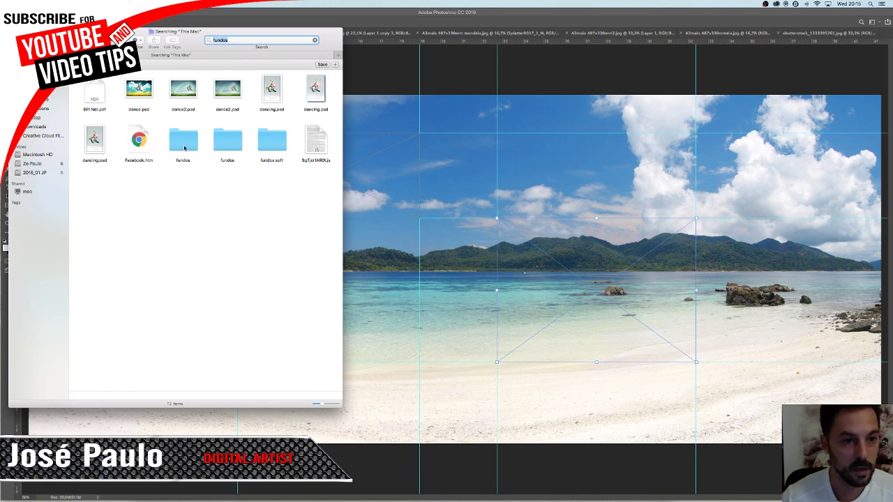
double_click(183, 142)
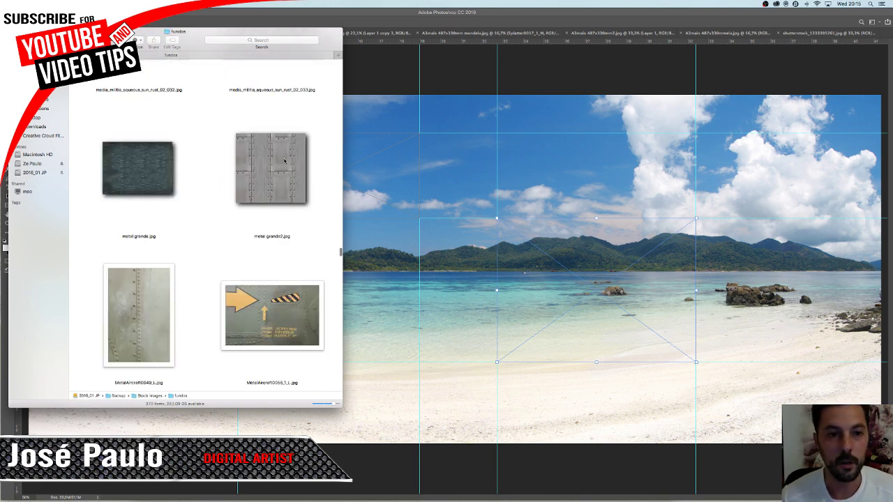
left_click_drag(337, 44, 230, 108)
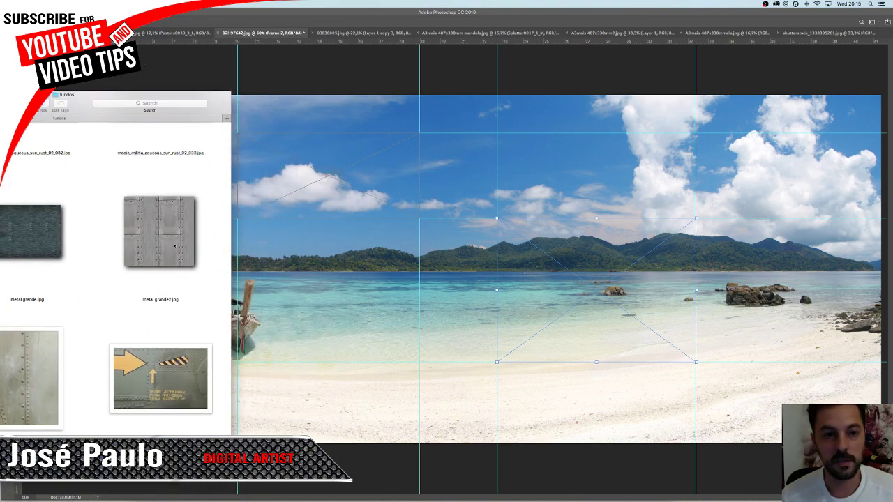
left_click_drag(170, 230, 333, 183)
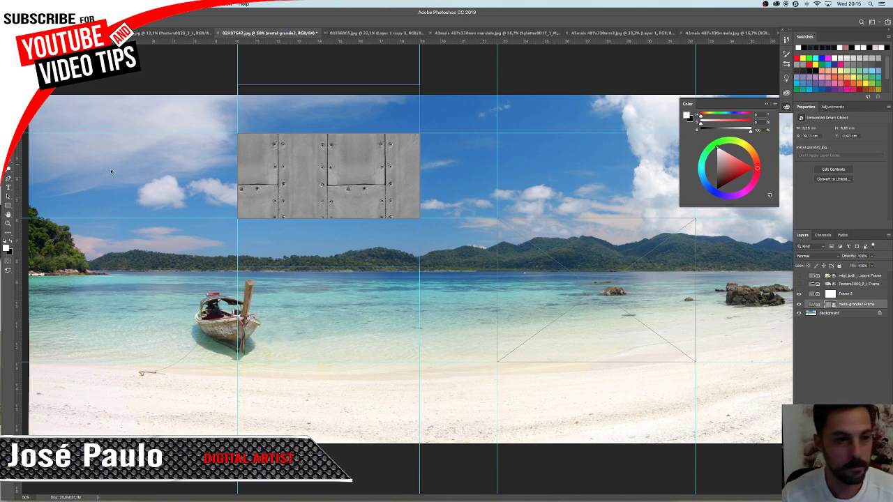
Place the MetalAircraft panel image into the right-hand frame and check its contents.
key("super+Tab")
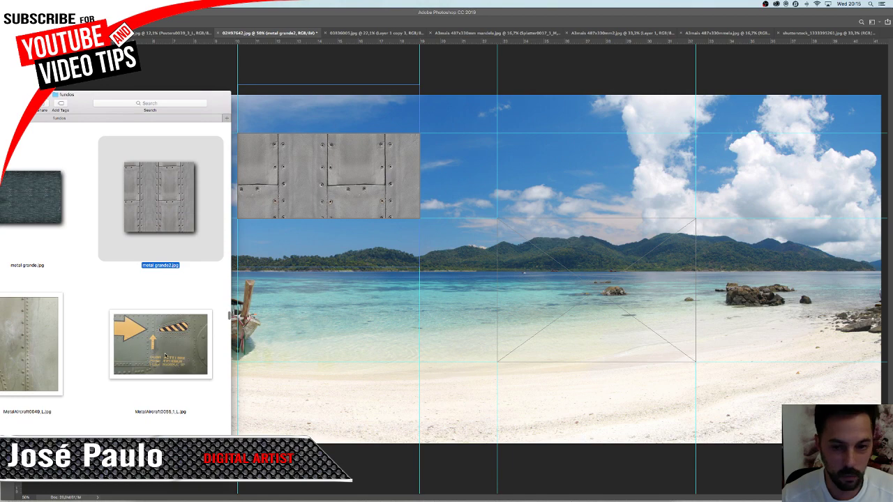
left_click_drag(177, 366, 656, 294)
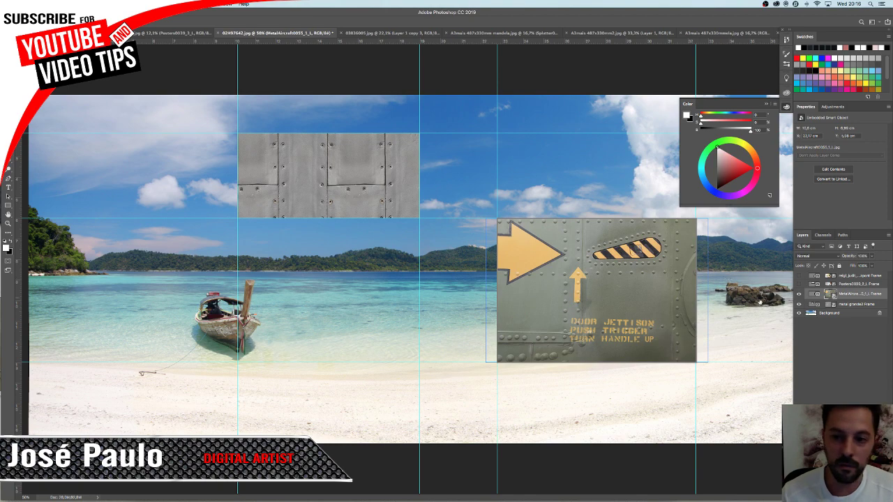
double_click(830, 296)
key("Return")
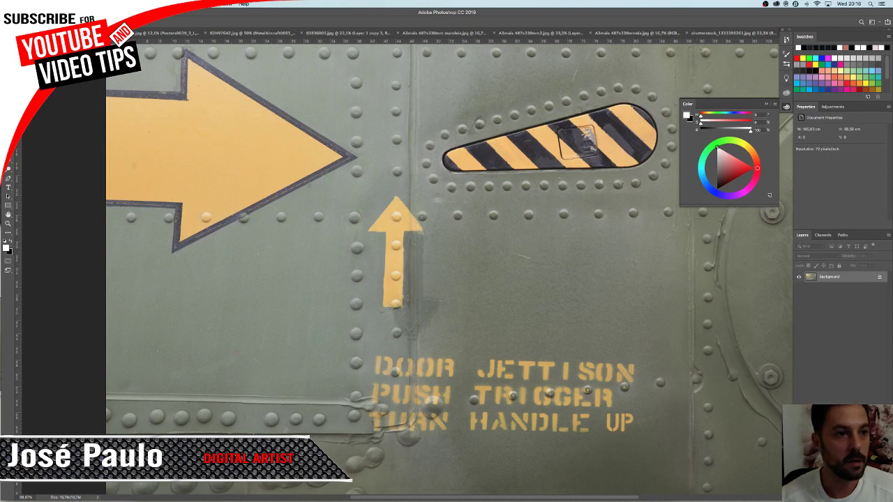
key("ctrl+w")
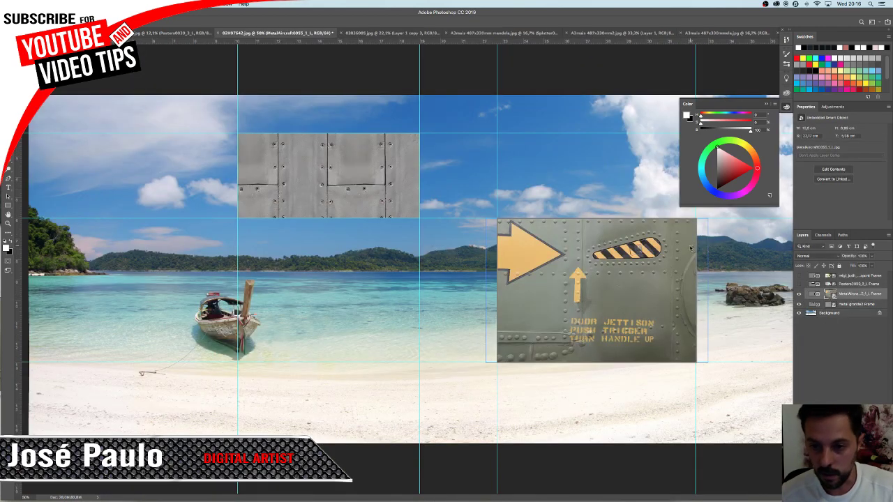
Shrink the aircraft image slightly and enlarge its frame up and to the left.
key("ctrl+t")
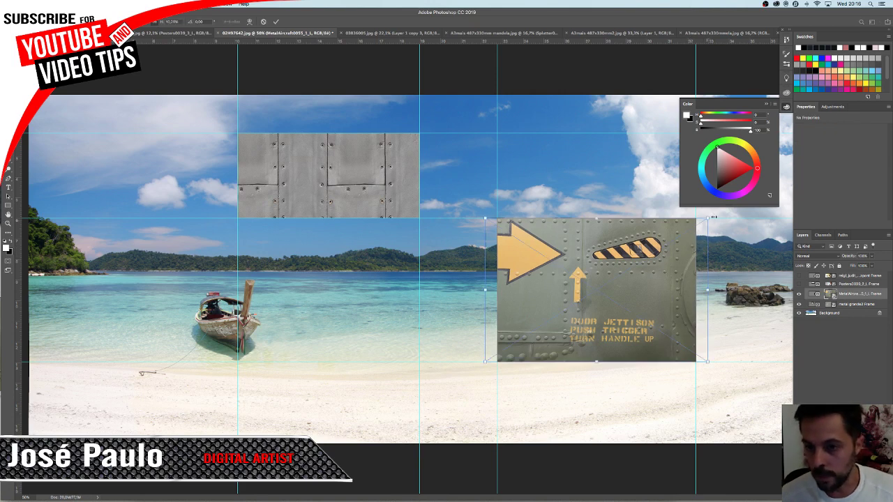
left_click_drag(706, 218, 706, 213)
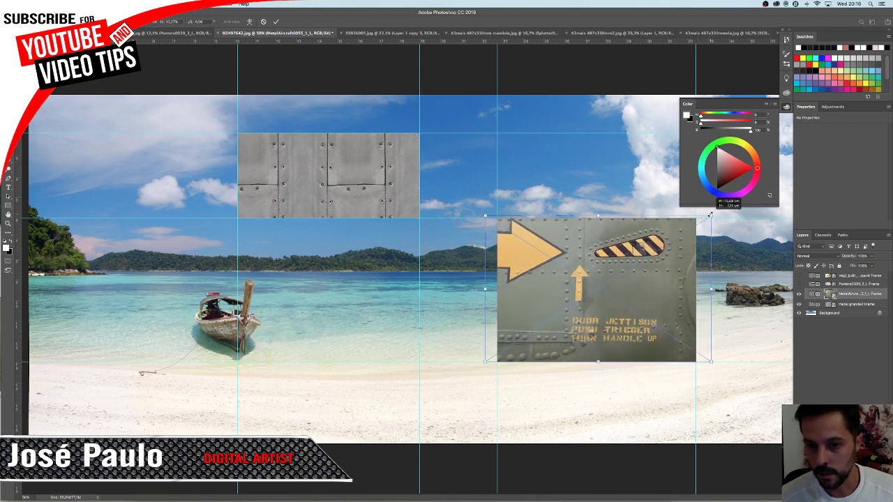
key("Return")
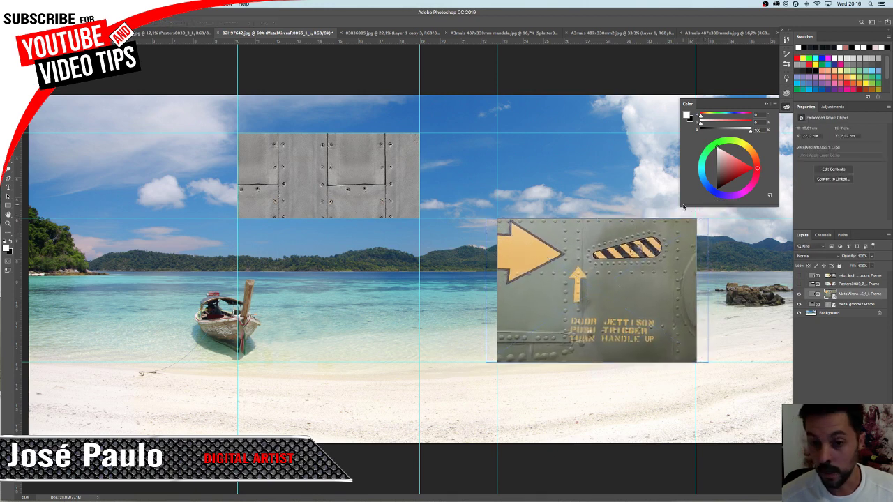
left_click(815, 297)
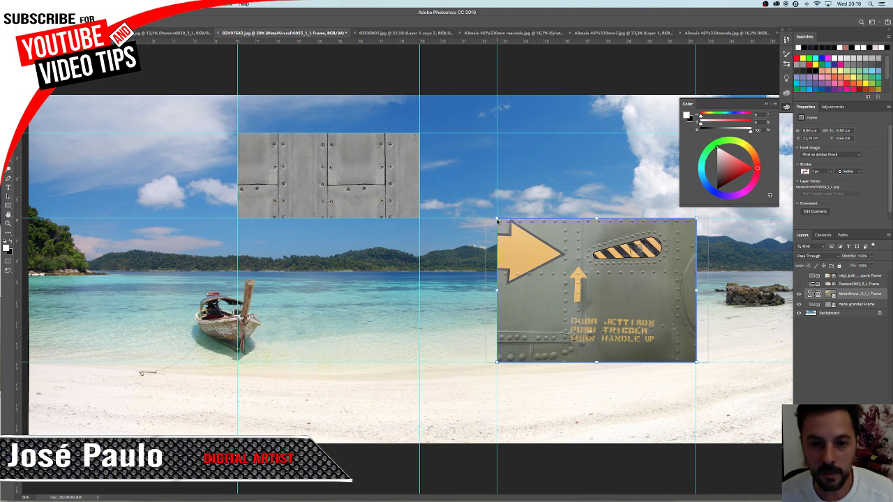
mouse_move(497, 221)
left_mouse_down()
mouse_move(463, 192)
mouse_move(497, 219)
left_mouse_up()
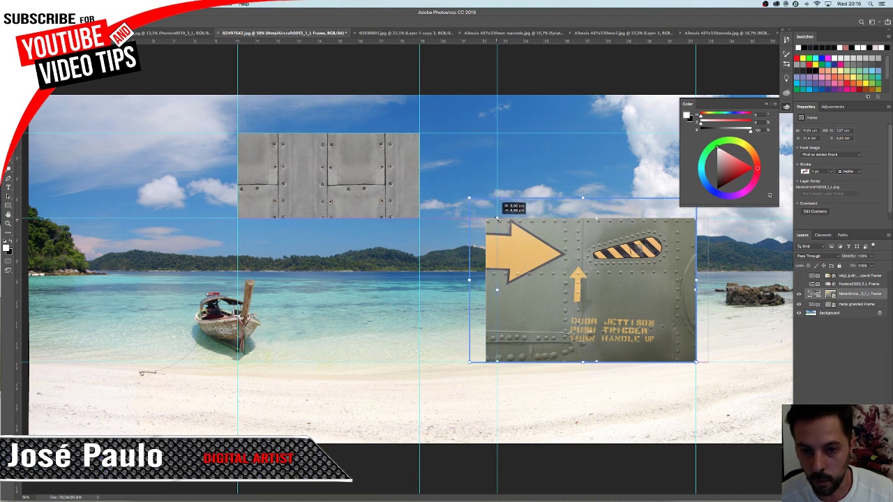
Narrow the metal grande2 panel with Free Transform, then stretch its frame up and right.
left_click(844, 307)
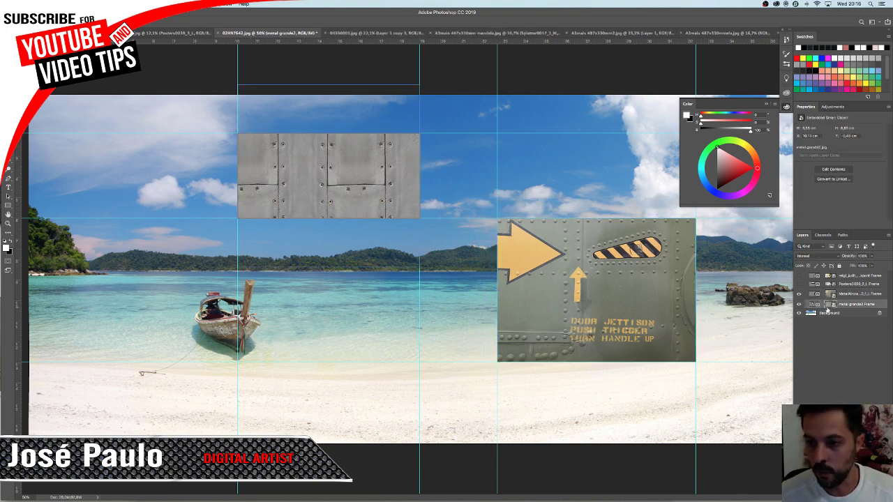
key("ctrl+t")
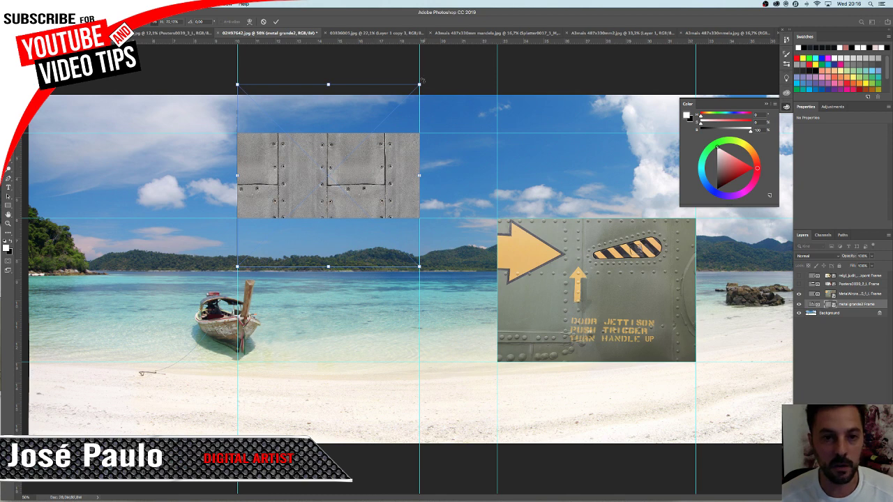
mouse_move(419, 85)
left_mouse_down()
mouse_move(411, 120)
mouse_move(429, 92)
left_mouse_up()
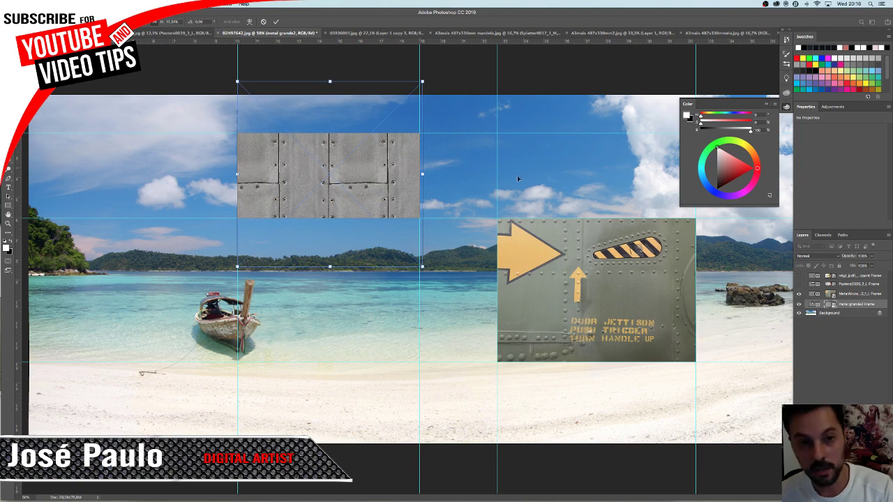
key("Return")
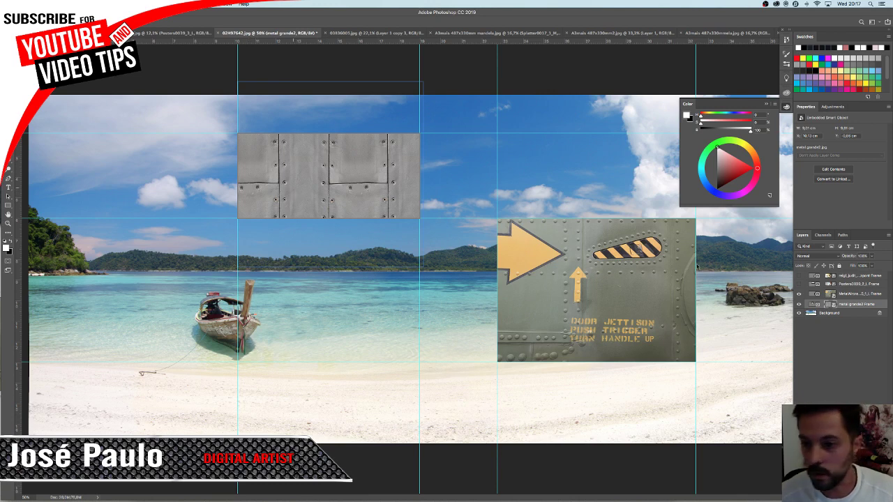
left_click(814, 305)
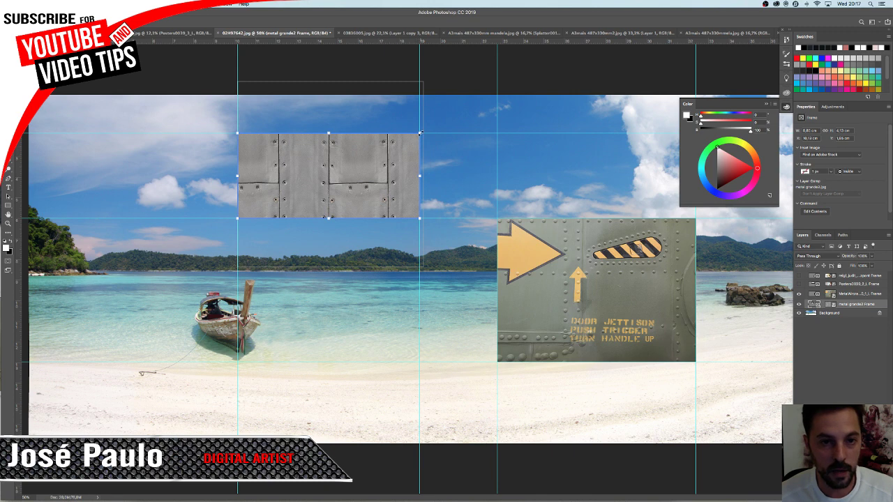
mouse_move(419, 133)
left_mouse_down()
mouse_move(429, 125)
mouse_move(383, 161)
mouse_move(419, 132)
left_mouse_up()
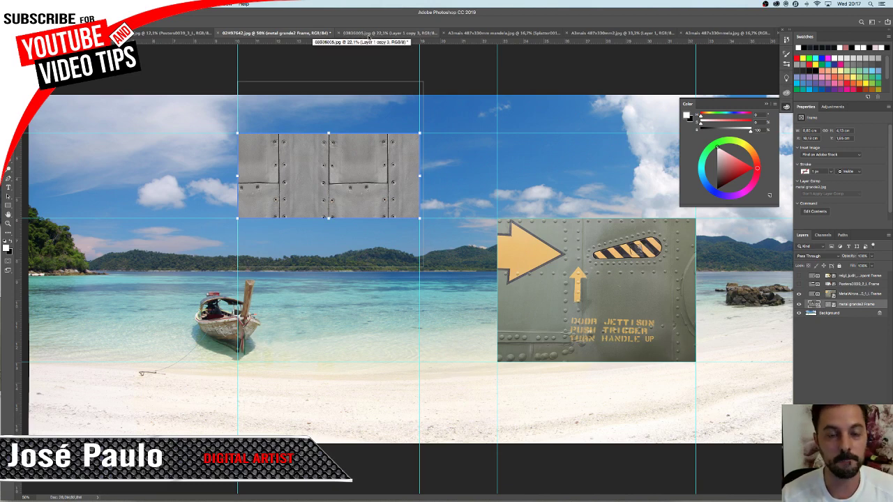
Go through the surfers document to the A3mais 487x330mm mandela.jpg document.
left_click(370, 33)
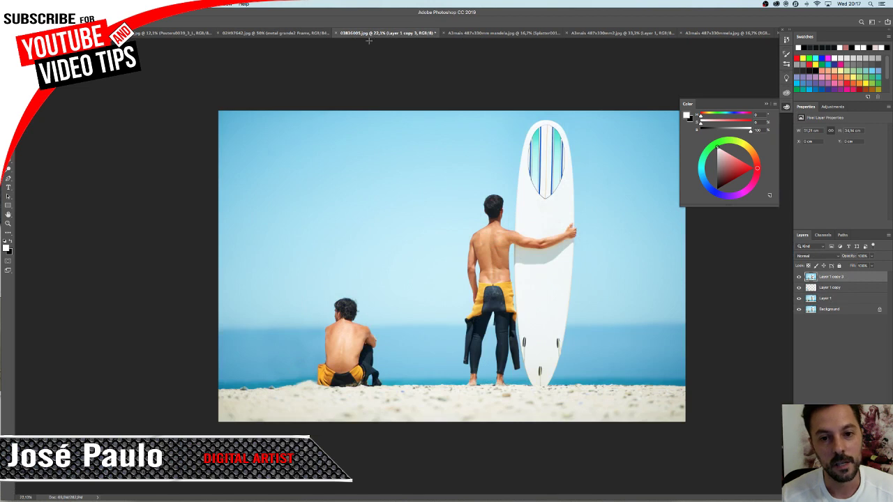
left_click(464, 35)
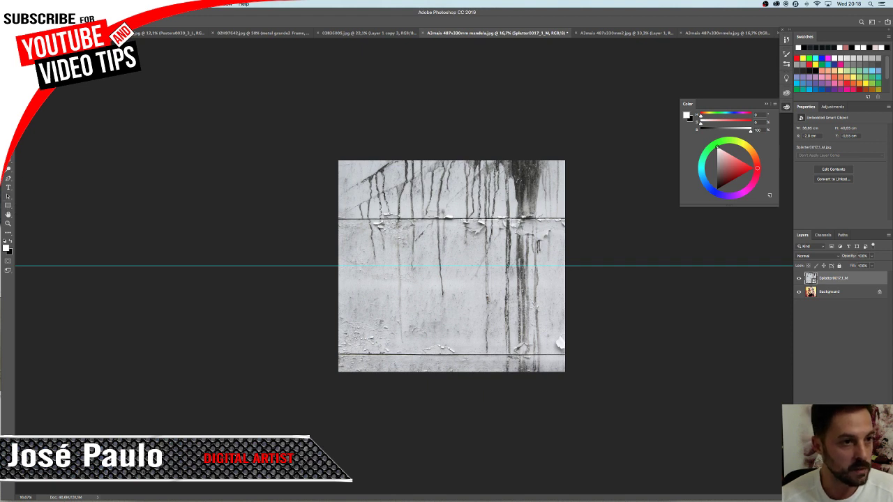
Add a new empty layer above the splatter texture with a black brush.
key("b")
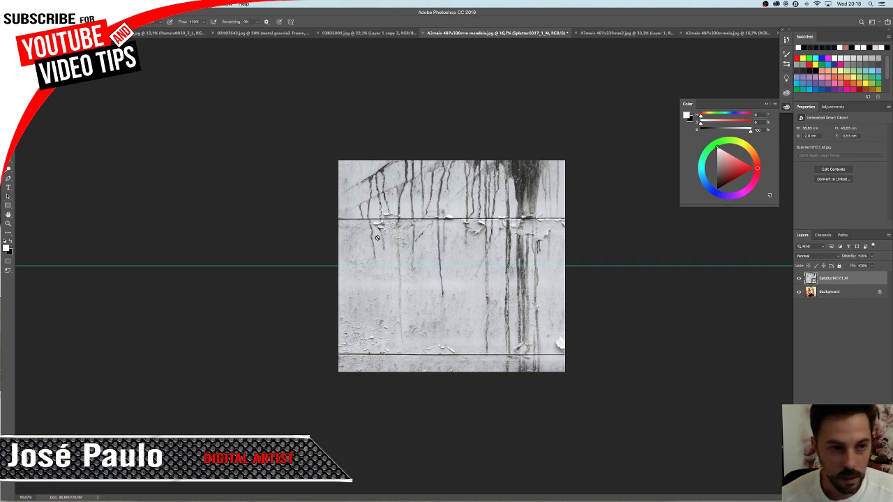
key("ctrl+shift+alt+n")
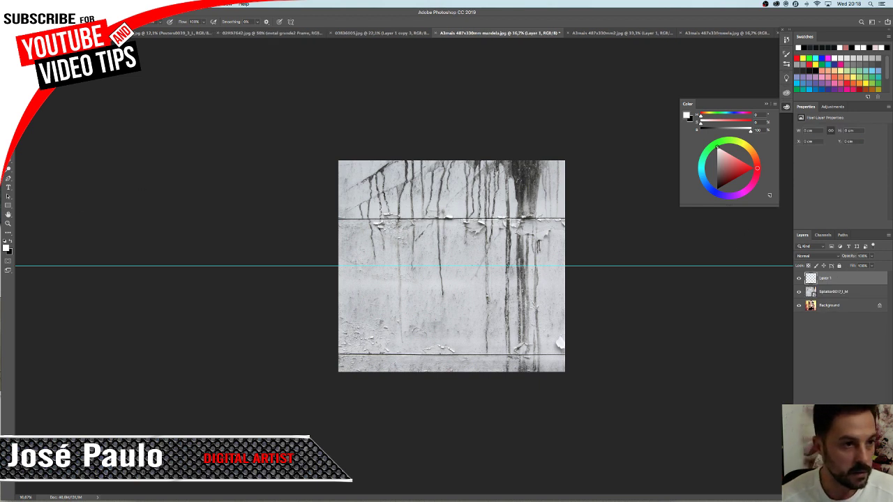
key("x")
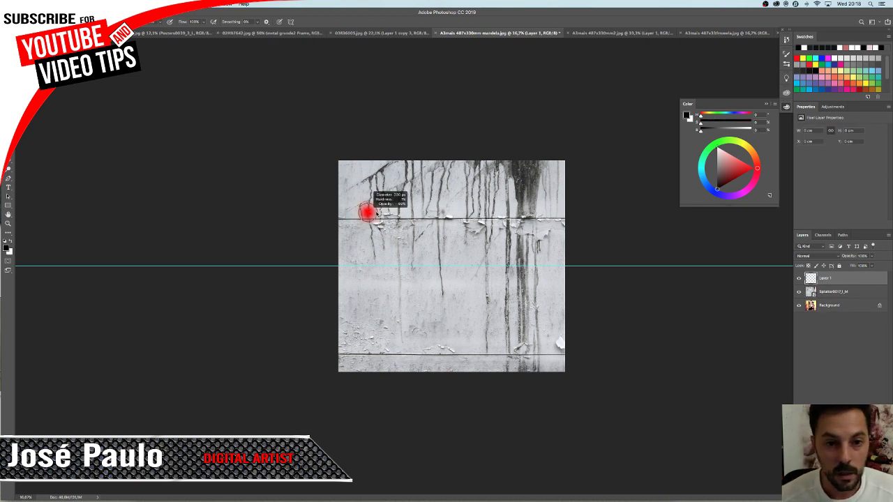
Paint six soft black test blobs in two rows, then undo the last three.
left_click_drag(369, 208, 374, 221)
left_click(444, 219)
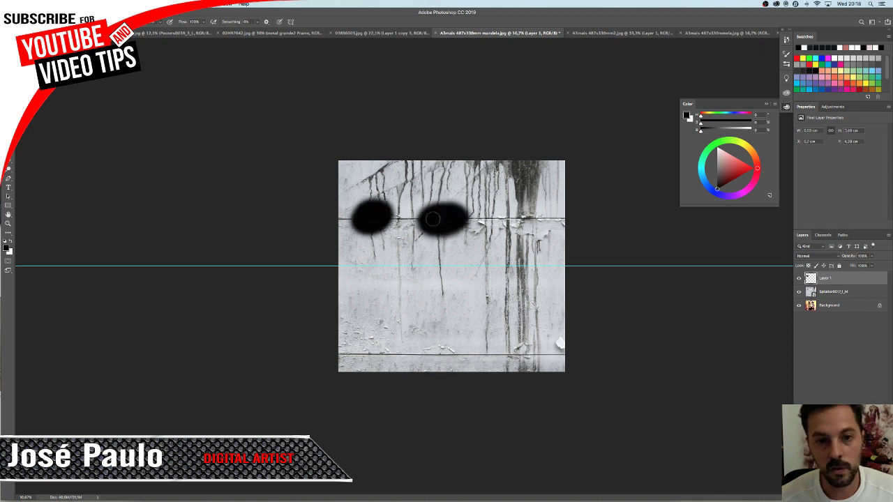
left_click(521, 218)
left_click(369, 294)
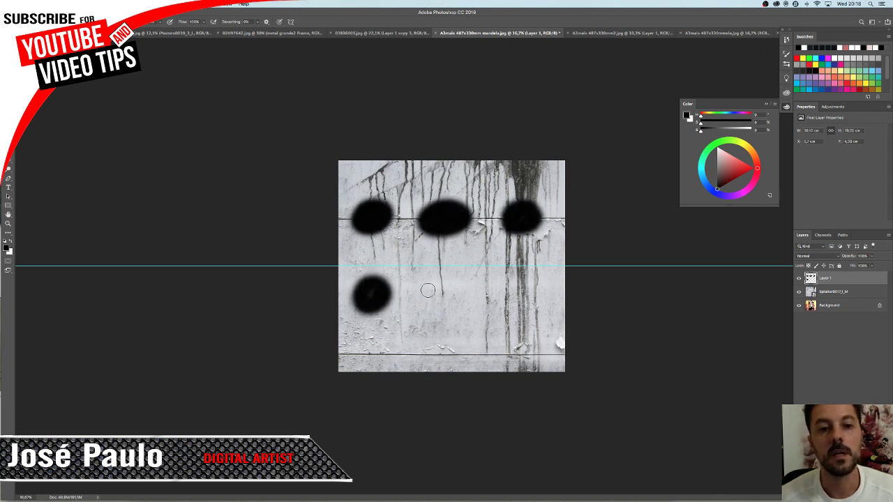
left_click_drag(427, 297, 452, 282)
left_click_drag(515, 296, 532, 285)
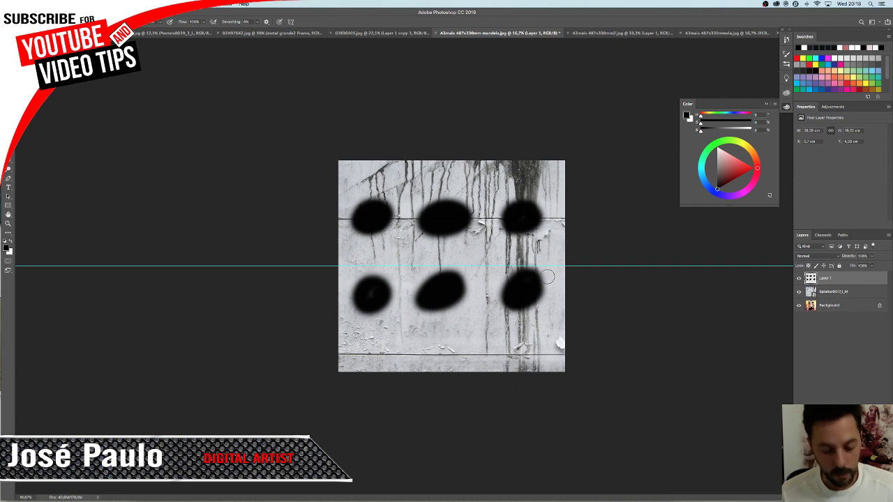
key("ctrl+z")
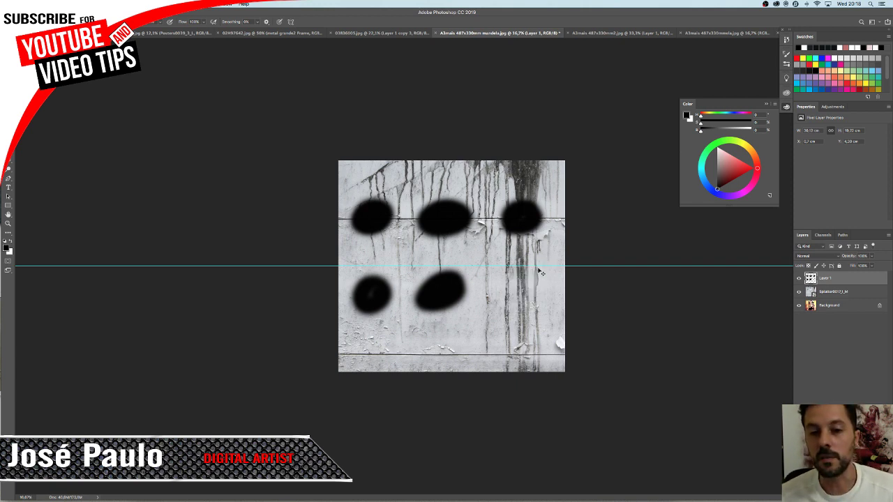
key("ctrl+z")
key("ctrl+z")
key("ctrl+z")
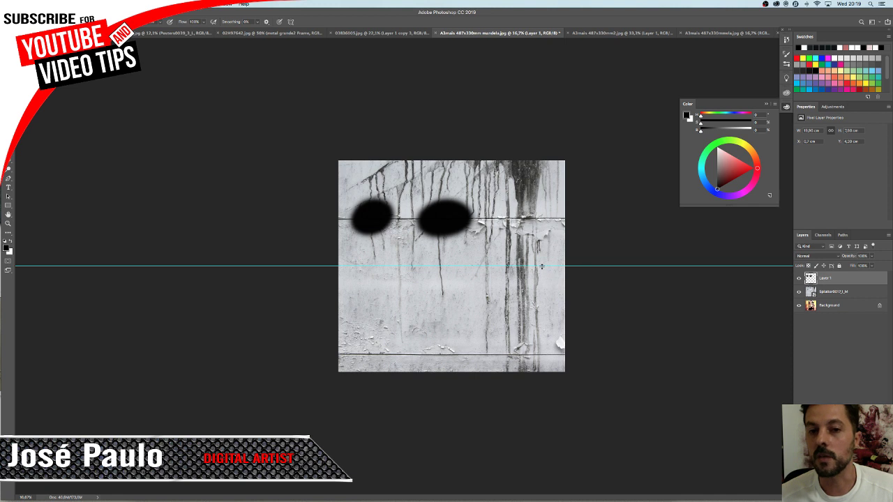
key("ctrl+z")
key("ctrl+z")
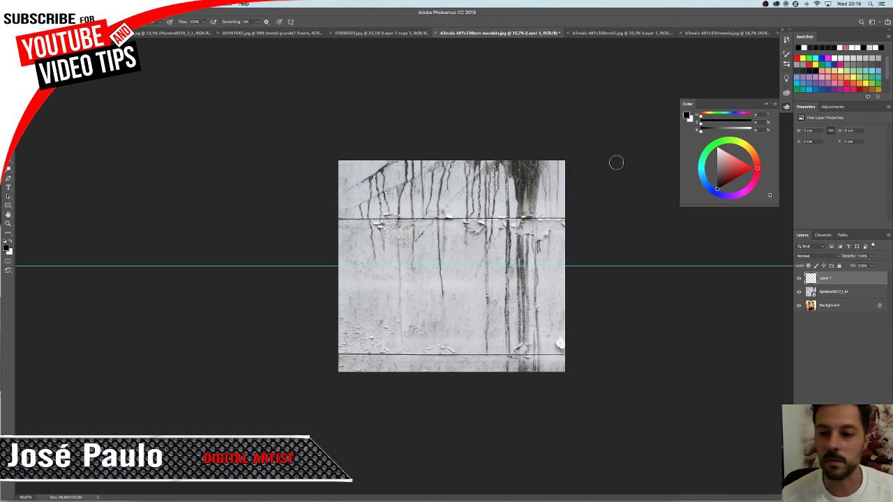
Toggle the Splatter texture over the Mandela portrait, keeping it in Normal blend mode.
left_click(824, 293)
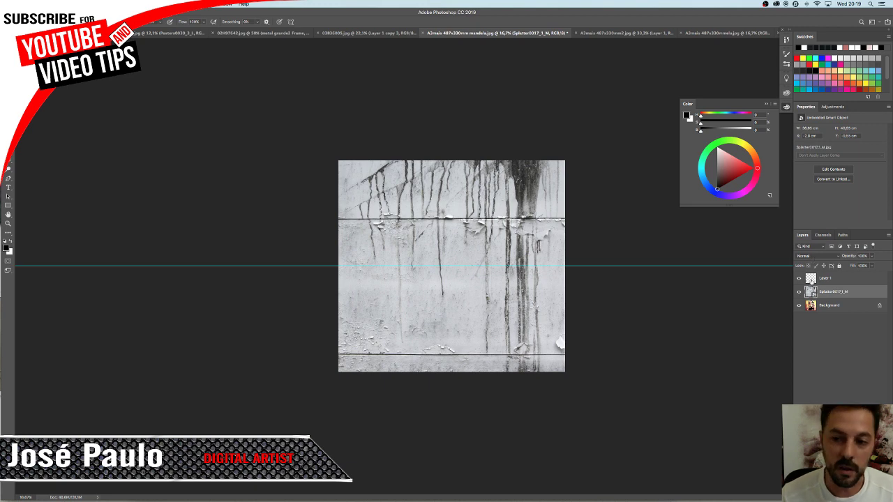
left_click(800, 293)
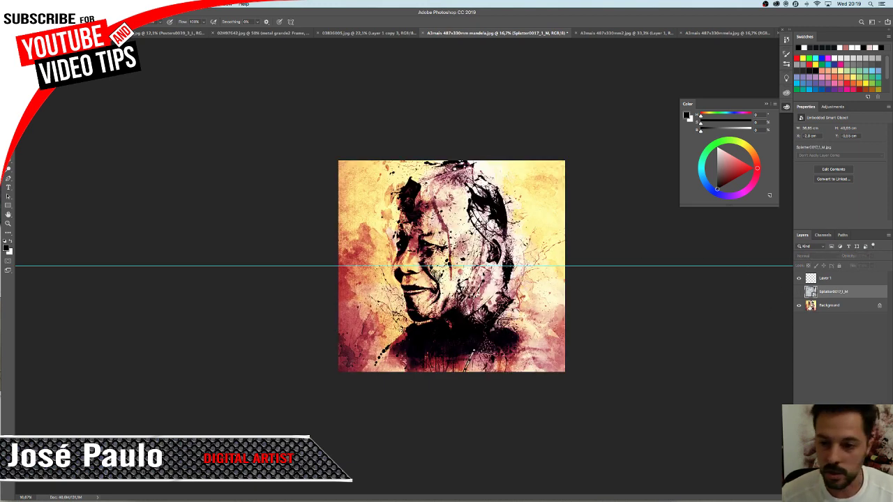
left_click(800, 293)
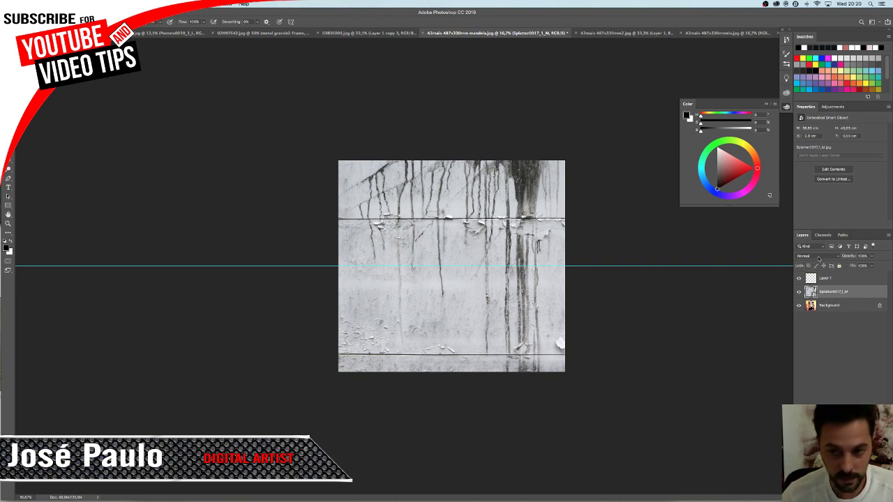
left_click(818, 258)
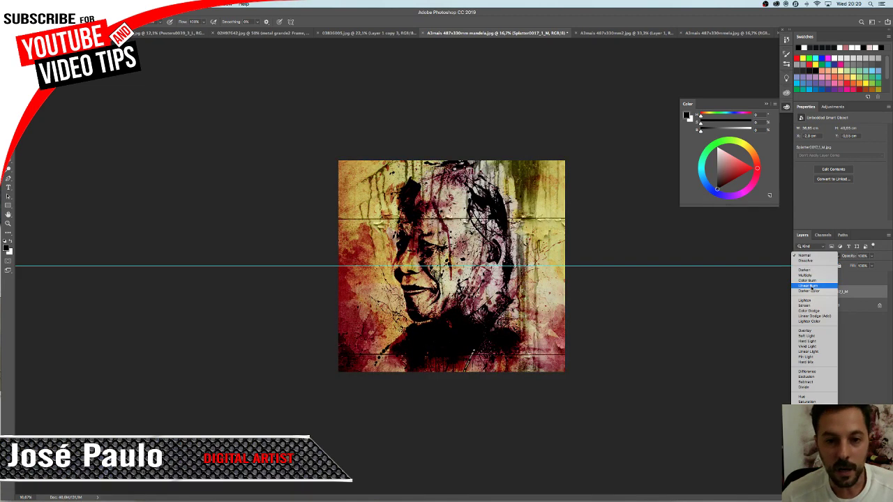
left_click(809, 255)
Zoom in on the wall texture, preview blend modes again, and leave it at Normal.
key("super+plus")
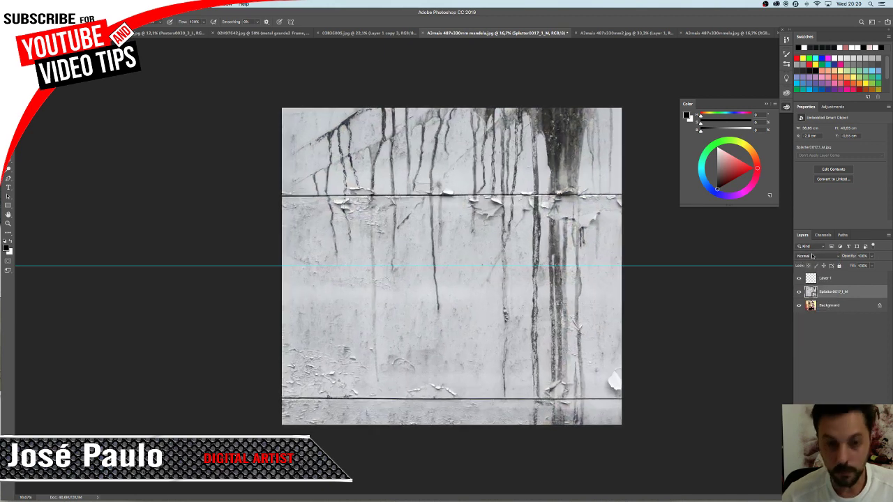
key("super+plus")
left_click(818, 257)
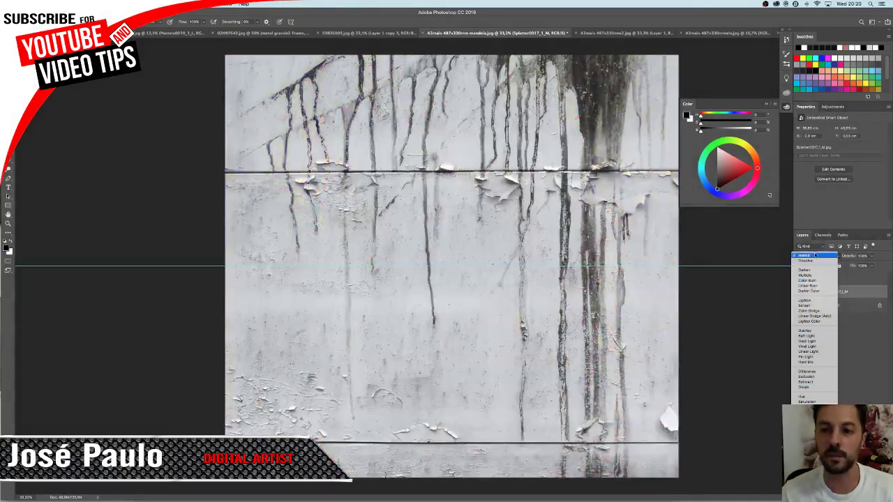
left_click(804, 255)
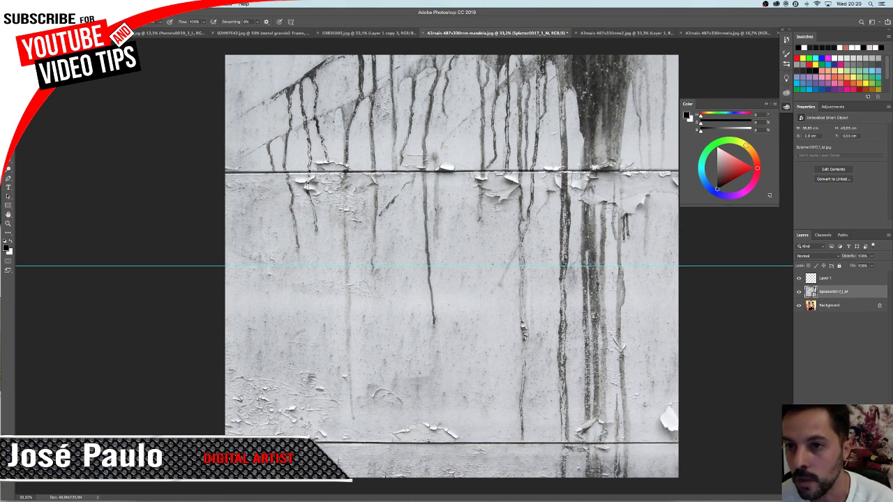
left_click(774, 105)
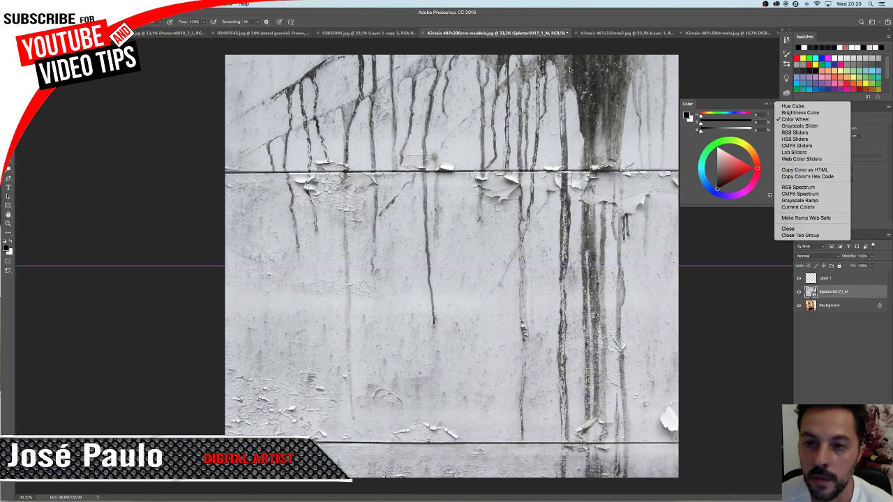
Hide the Color panel via the Window menu and bring it back as a floating panel.
left_click(236, 52)
left_click(224, 3)
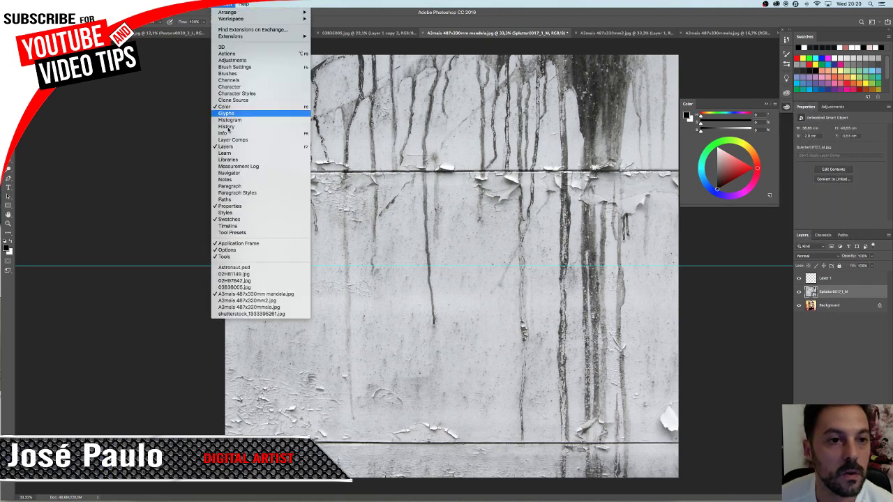
left_click(235, 109)
left_click(226, 6)
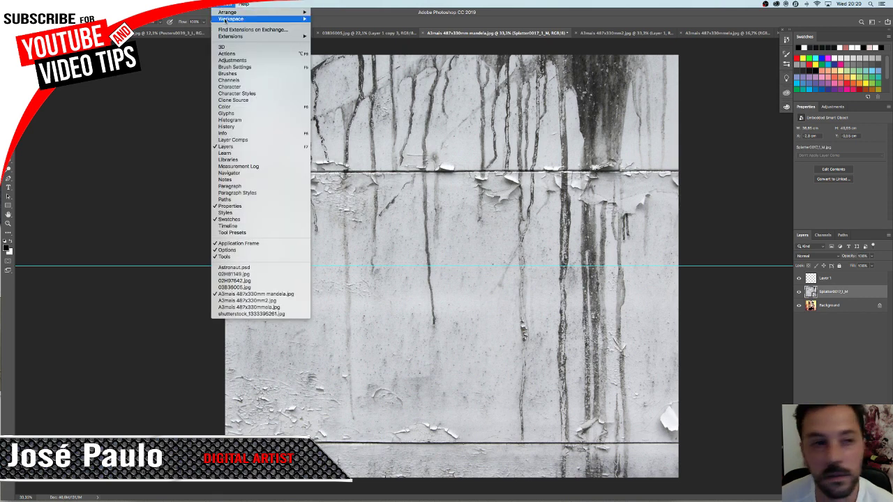
left_click(225, 106)
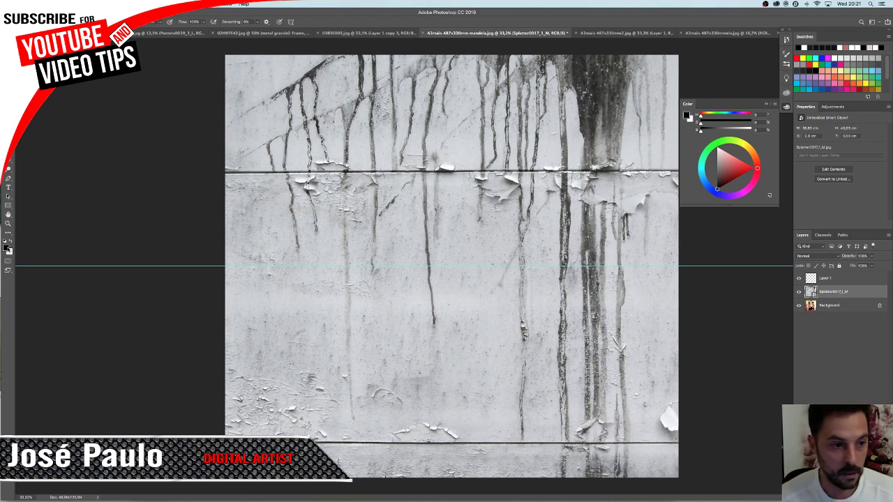
Set the foreground colour to a strong red in the Color panel's wheel.
left_click(687, 115)
key("Escape")
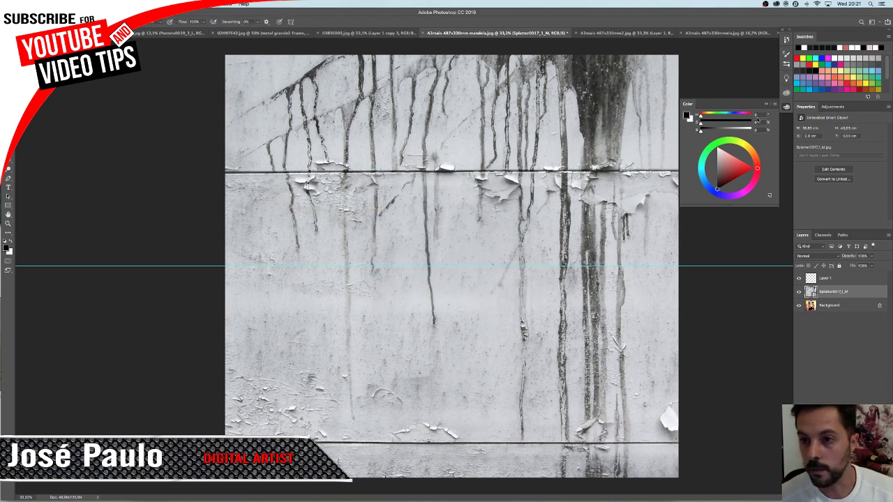
left_click(740, 168)
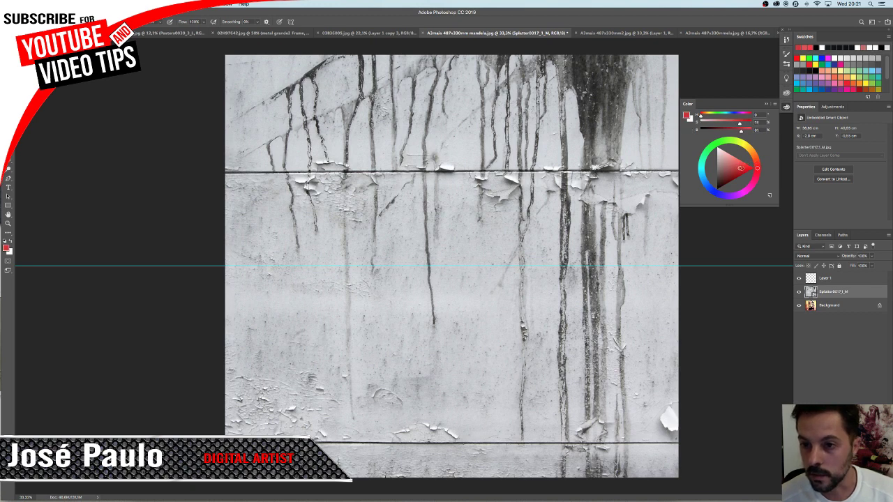
left_click_drag(741, 167, 747, 167)
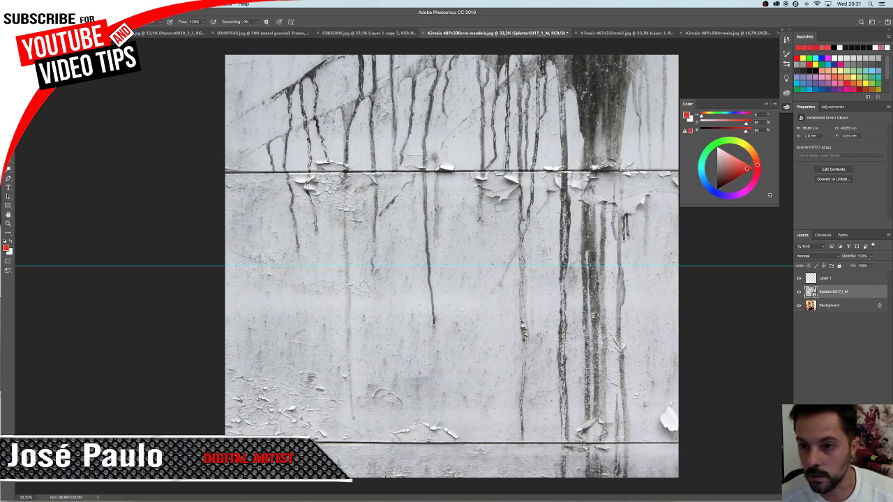
left_click(757, 165)
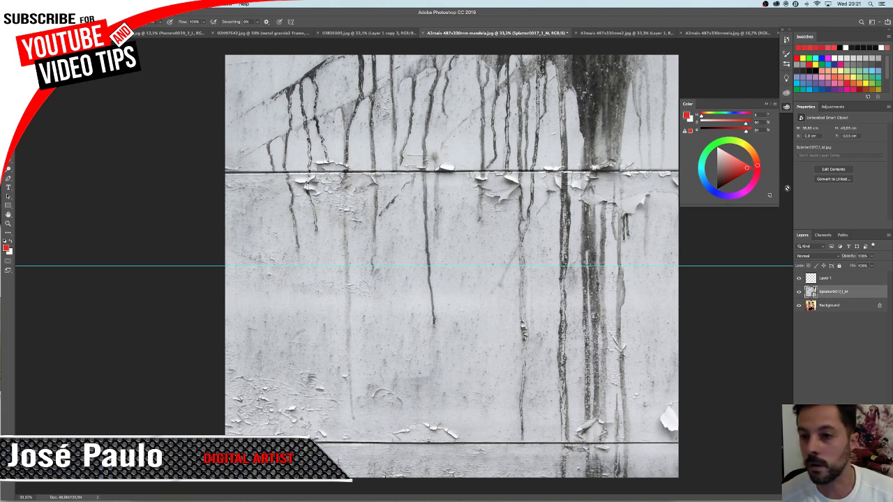
On Layer 1, brush a big soft red patch on the right, then set the colour to cyan.
left_click(837, 279)
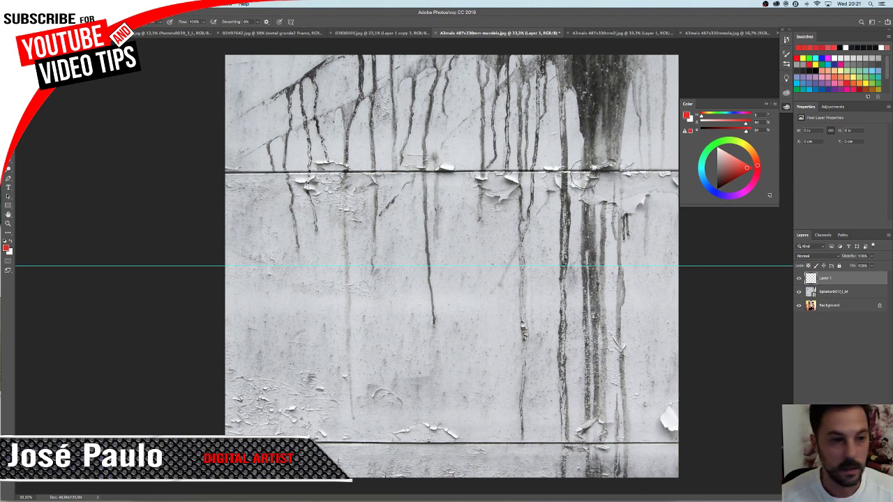
mouse_move(600, 160)
left_mouse_down()
mouse_move(585, 252)
mouse_move(517, 217)
mouse_move(581, 358)
left_mouse_up()
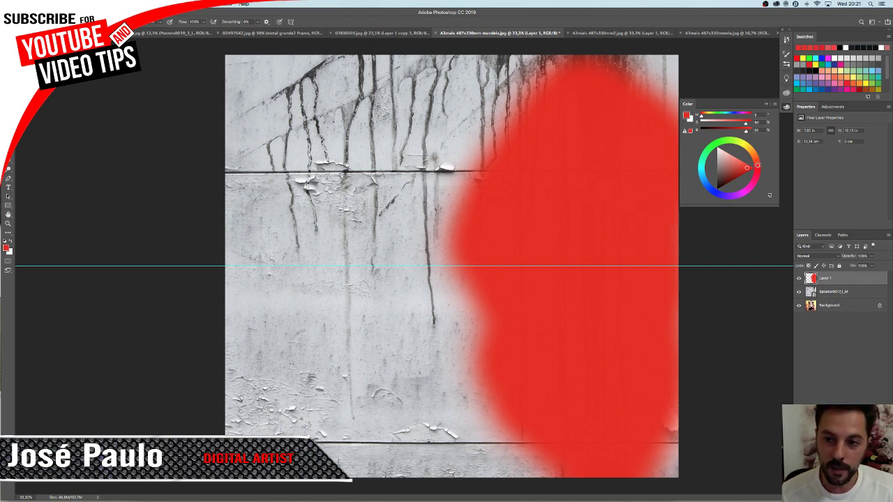
mouse_move(757, 166)
left_mouse_down()
mouse_move(706, 187)
mouse_move(700, 171)
left_mouse_up()
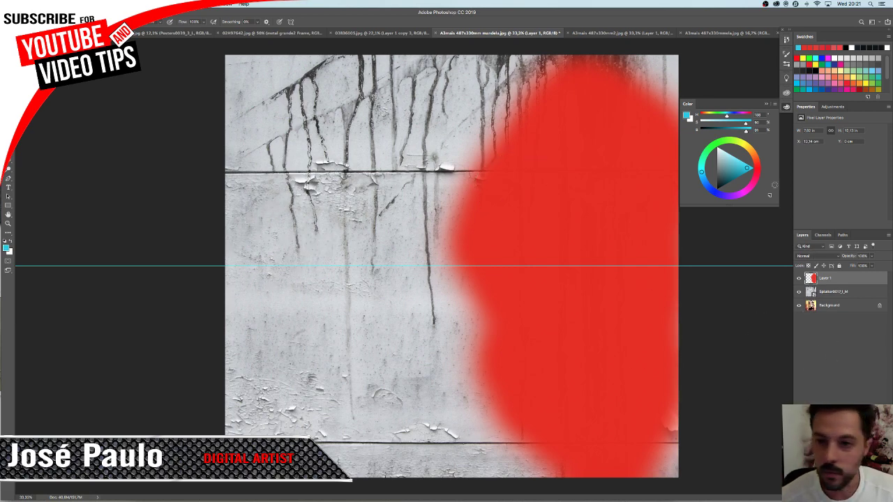
Brush a large soft cyan patch across the left half of Layer 1.
mouse_move(293, 230)
left_mouse_down()
mouse_move(339, 393)
mouse_move(405, 212)
mouse_move(226, 293)
left_mouse_up()
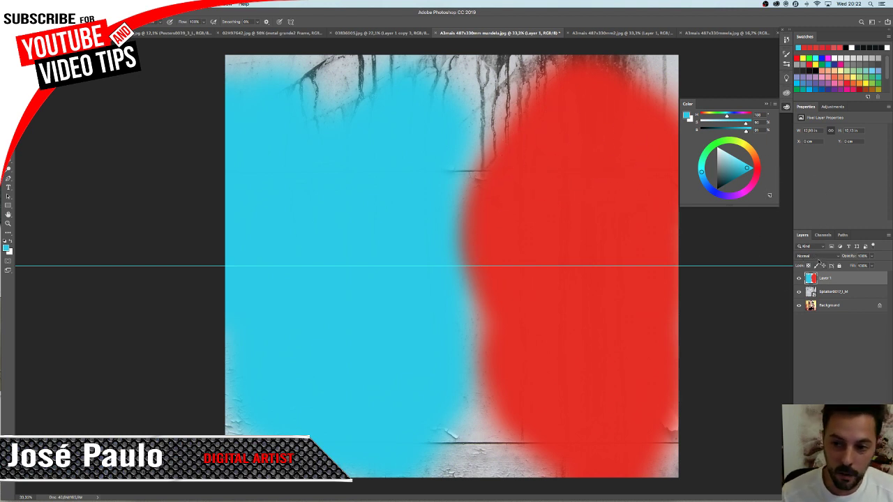
left_click(813, 257)
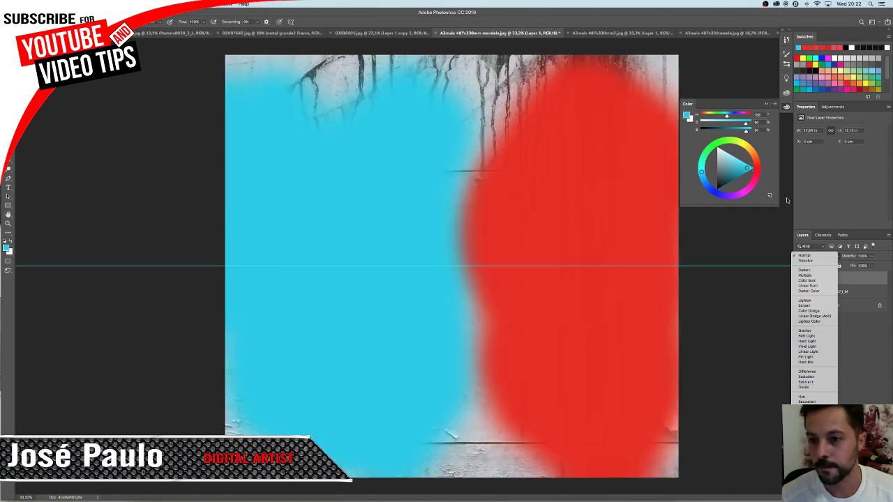
Keep Layer 1 in Normal blend mode and open the Window menu toward Extensions.
left_click(804, 256)
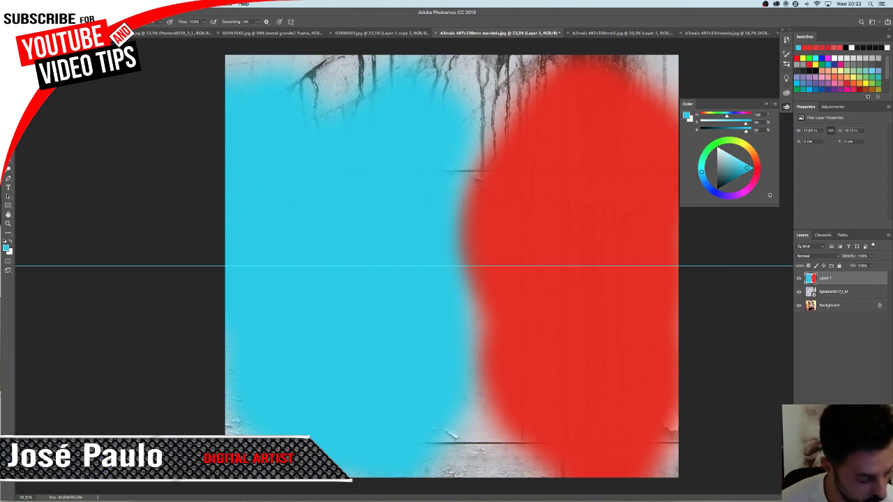
left_click(225, 3)
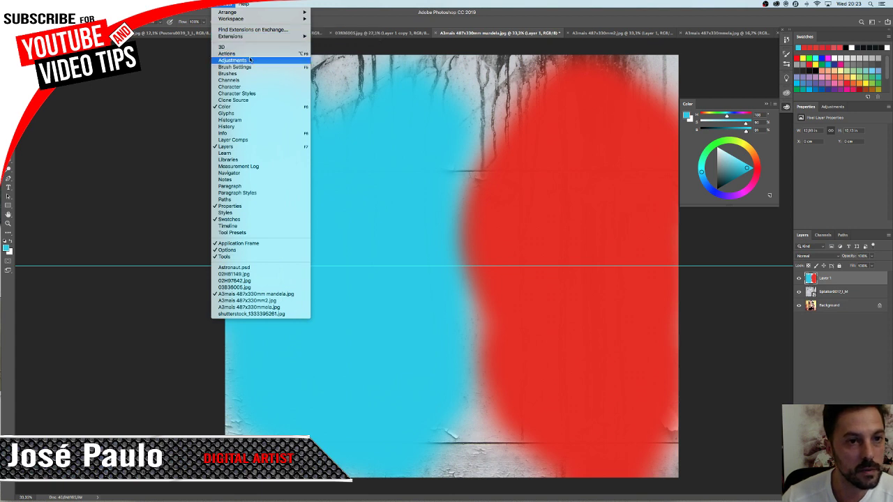
mouse_move(231, 36)
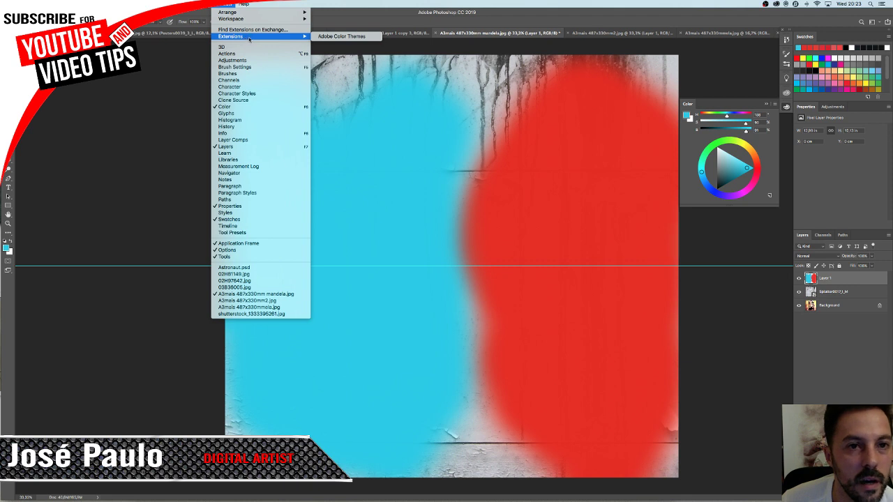
Open Adobe Color Themes and browse its options and the Explore themes.
left_click(342, 37)
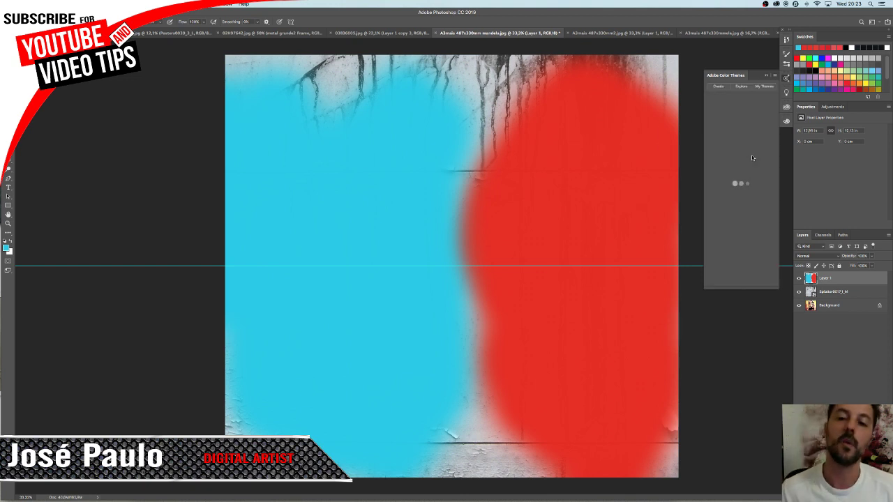
left_click(775, 76)
left_click(762, 106)
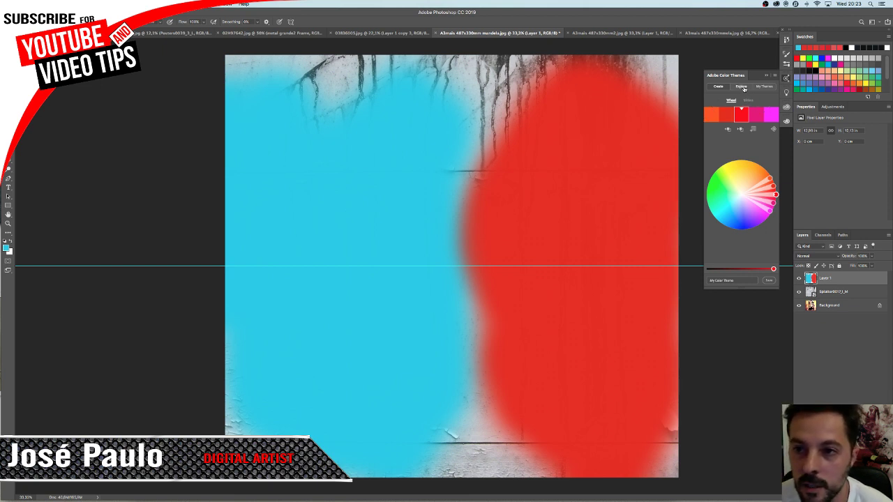
left_click(745, 87)
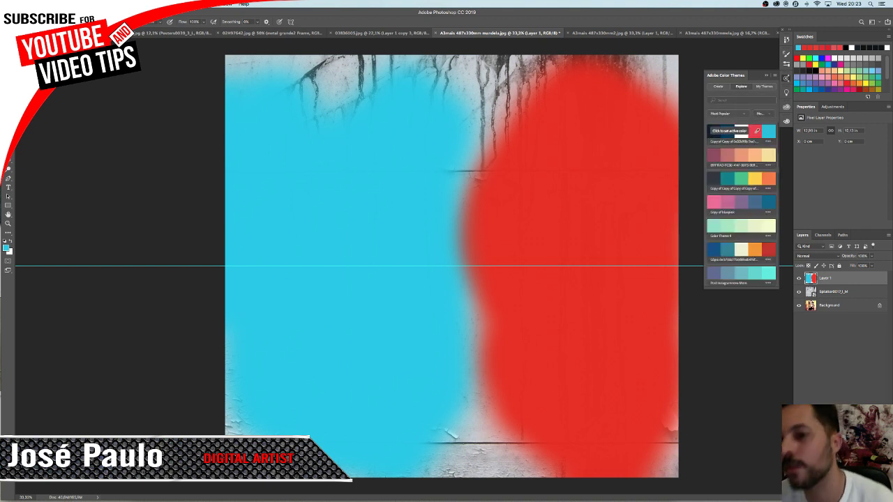
left_click(718, 86)
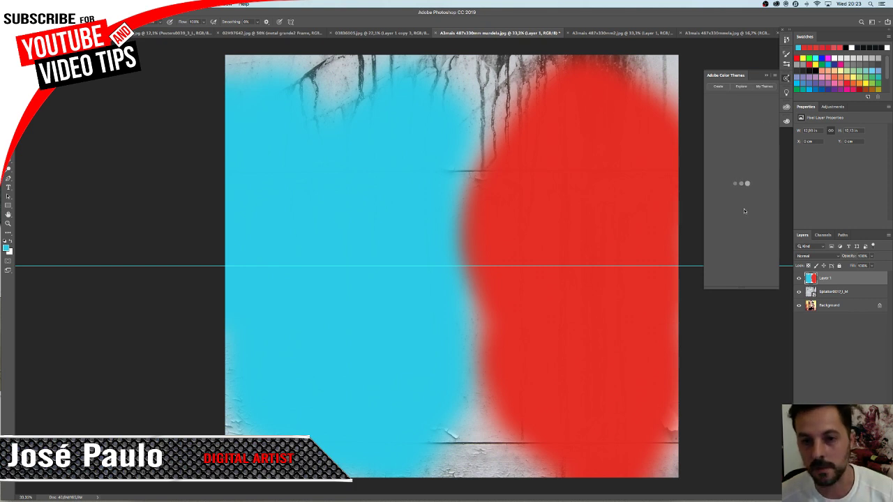
Spread the five-colour harmony on the Create wheel, then close it and show the surfer image.
mouse_move(770, 178)
left_mouse_down()
mouse_move(711, 187)
mouse_move(715, 174)
left_mouse_up()
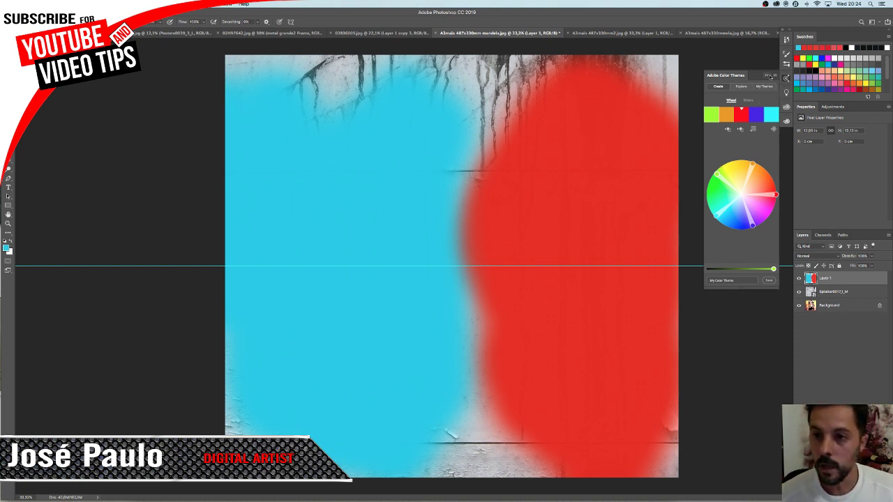
left_click(766, 75)
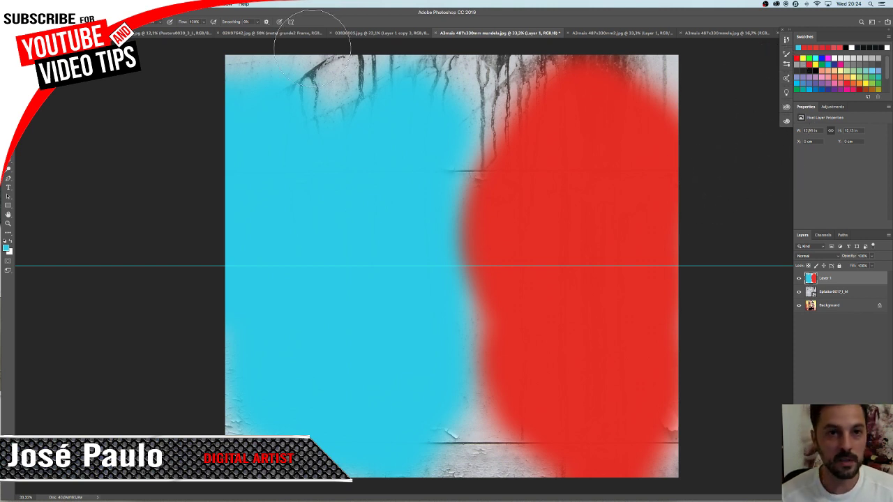
left_click(351, 35)
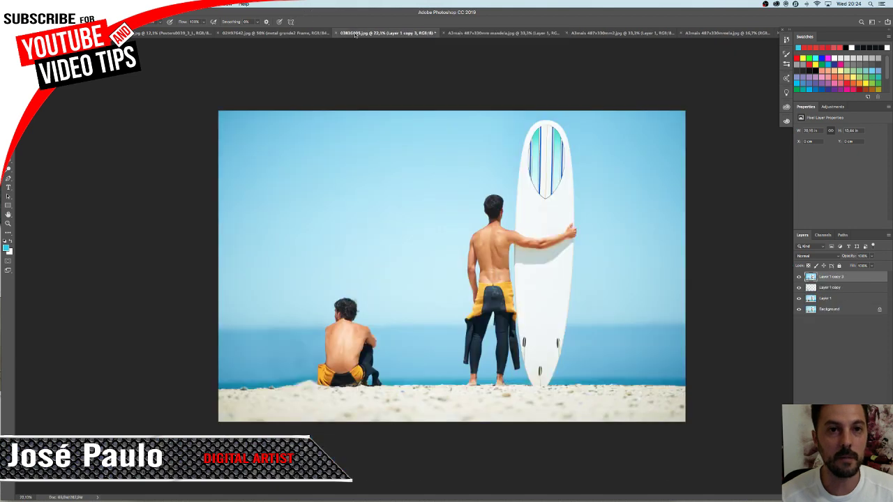
On the mountain-biker image, clear the biker selection and try a rectangular sky selection.
left_click(600, 34)
key("ctrl+d")
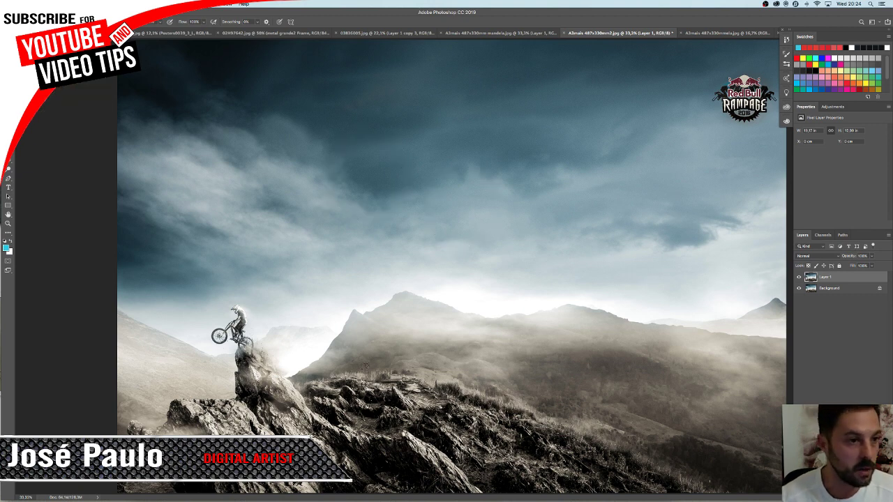
key("m")
mouse_move(356, 99)
left_mouse_down()
mouse_move(607, 231)
mouse_move(595, 231)
left_mouse_up()
left_click(737, 309)
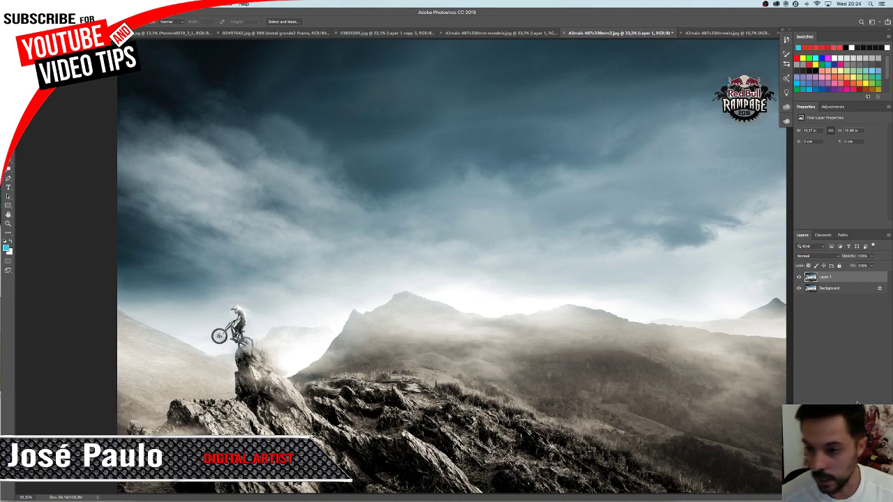
Add Layer 2 and fill a sky rectangle above the mountains with foreground cyan, then deselect.
left_click(868, 491)
left_click_drag(385, 122, 611, 232)
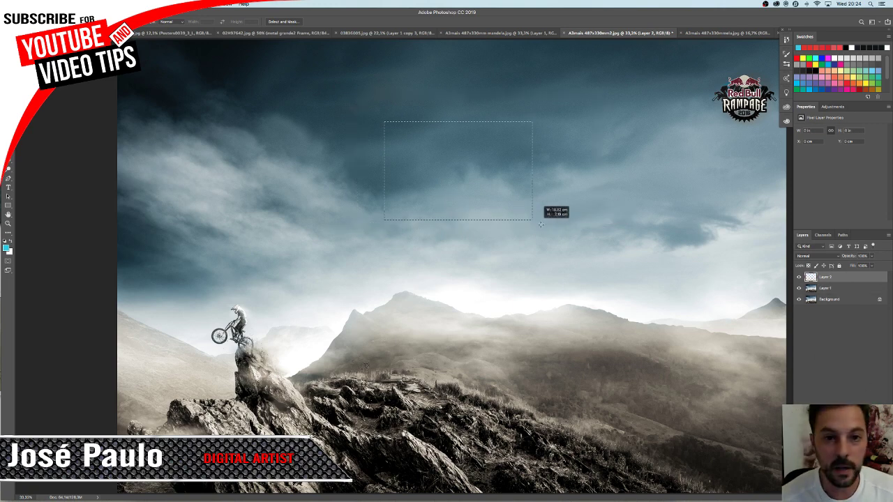
key("shift+BackSpace")
key("Return")
key("Return")
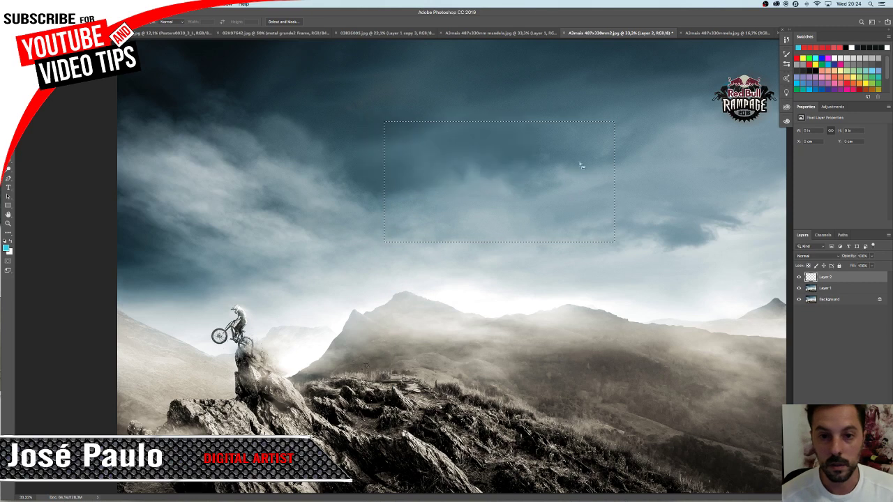
key("shift+BackSpace")
left_click(460, 215)
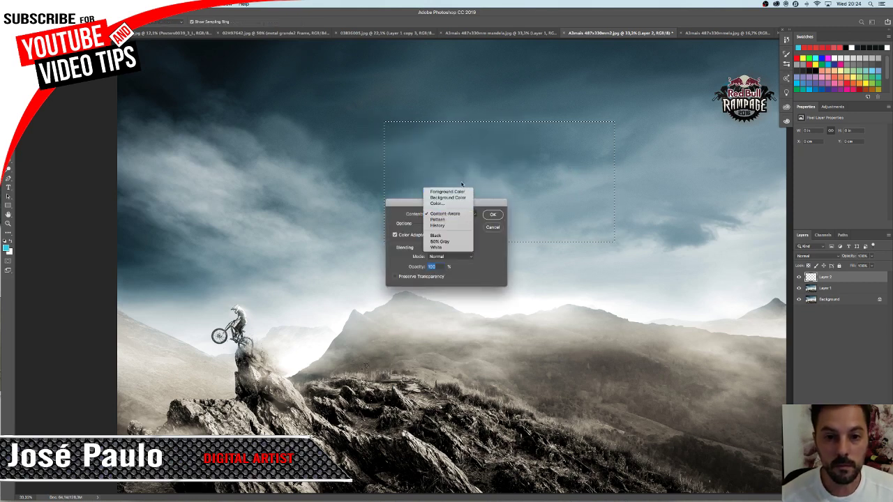
left_click(450, 191)
left_click(493, 215)
key("ctrl+d")
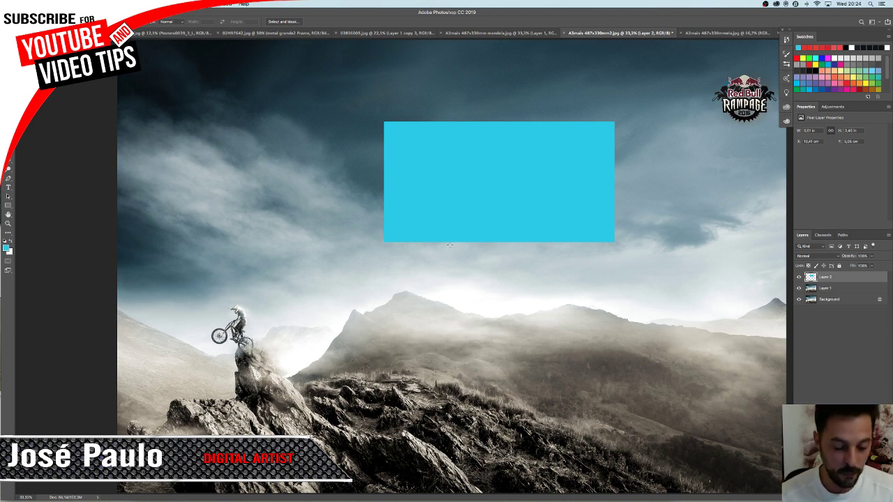
key("ctrl+t")
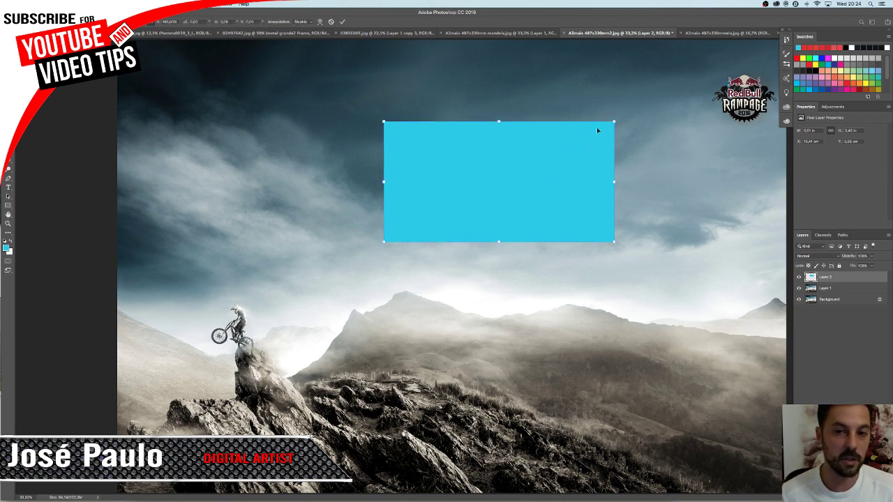
Try several sizes for the cyan rectangle, returning near the original, then open 02H97642.jpg.
mouse_move(615, 121)
left_mouse_down()
mouse_move(631, 101)
mouse_move(600, 127)
mouse_move(634, 110)
mouse_move(566, 147)
mouse_move(623, 116)
mouse_move(602, 126)
mouse_move(629, 97)
mouse_move(556, 147)
mouse_move(657, 82)
mouse_move(527, 149)
mouse_move(624, 98)
mouse_move(551, 153)
mouse_move(626, 116)
left_mouse_up()
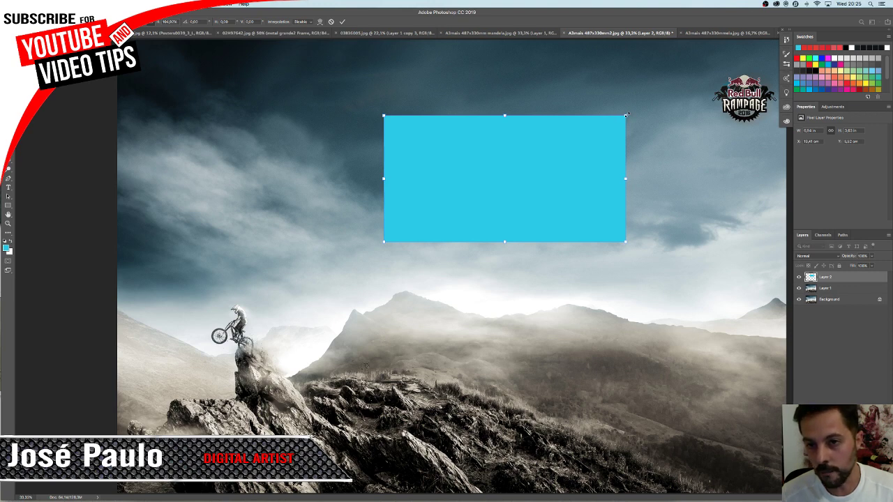
mouse_move(625, 114)
left_mouse_down()
mouse_move(544, 126)
mouse_move(562, 156)
mouse_move(563, 129)
mouse_move(607, 94)
mouse_move(590, 98)
mouse_move(593, 157)
mouse_move(597, 117)
mouse_move(648, 114)
mouse_move(625, 122)
mouse_move(656, 109)
mouse_move(666, 121)
left_mouse_up()
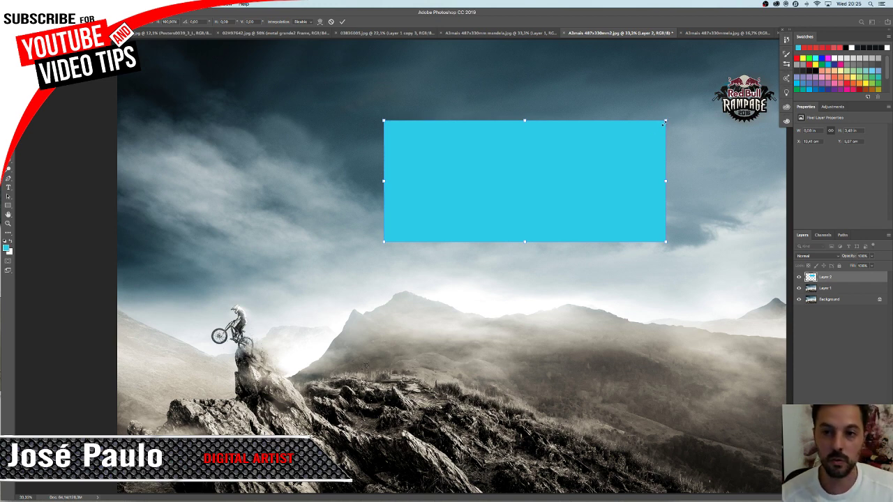
left_click_drag(666, 120, 586, 157)
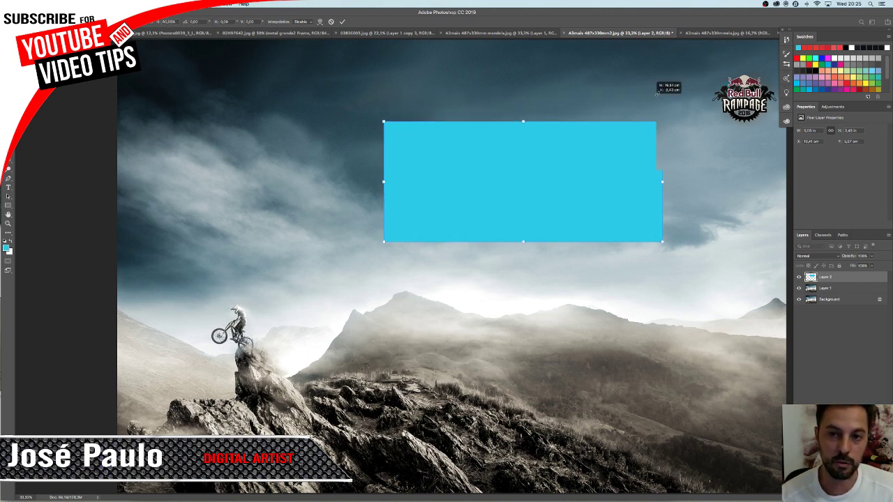
mouse_move(586, 158)
left_mouse_down()
mouse_move(670, 89)
mouse_move(667, 104)
left_mouse_up()
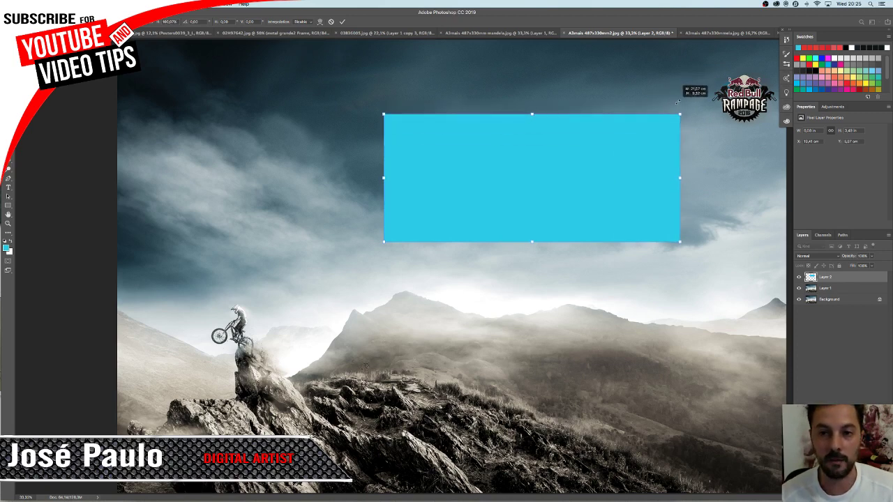
mouse_move(666, 103)
left_mouse_down()
mouse_move(535, 89)
mouse_move(609, 123)
left_mouse_up()
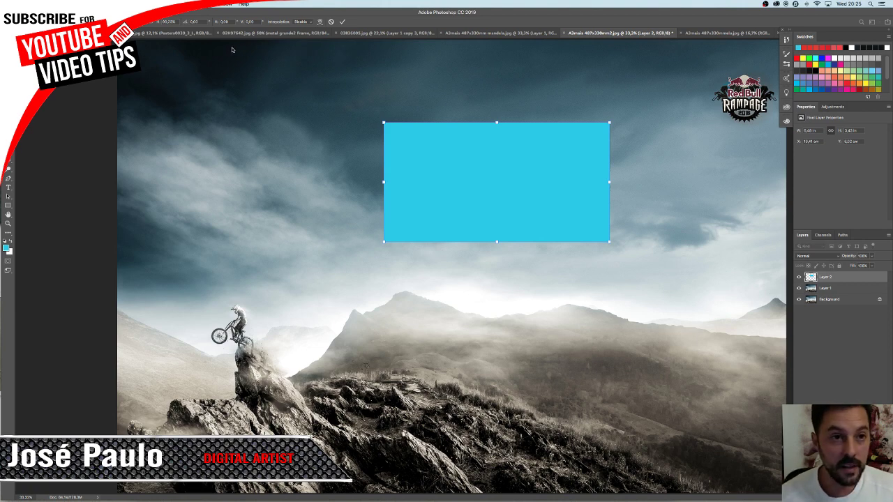
left_click(248, 34)
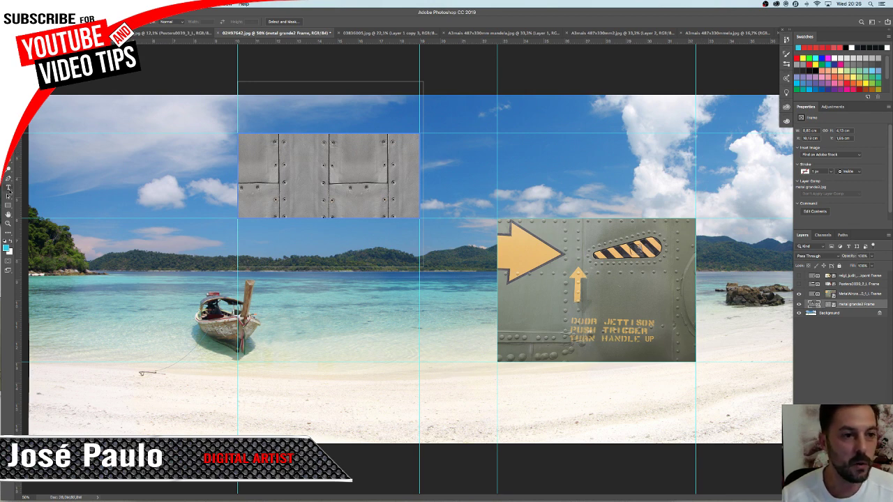
Add a Lorem ipsum paragraph box above the arrow panel and set its font to Arial Black.
left_click(9, 189)
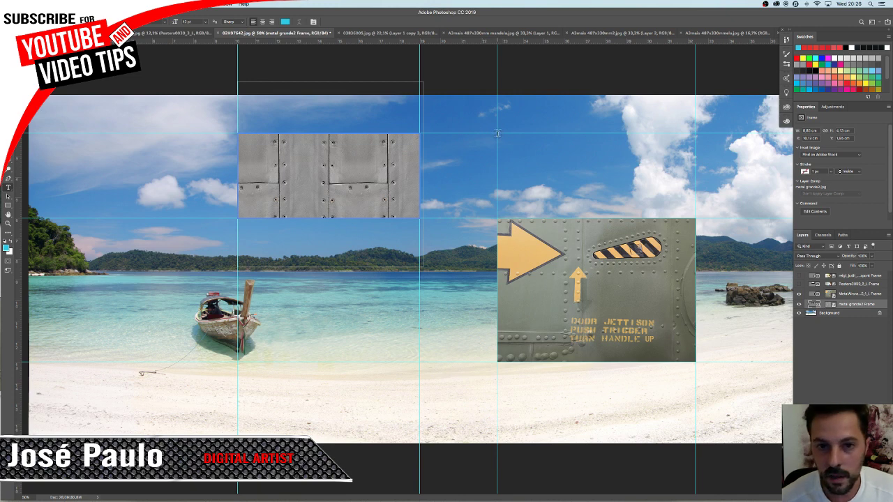
left_click_drag(497, 134, 698, 209)
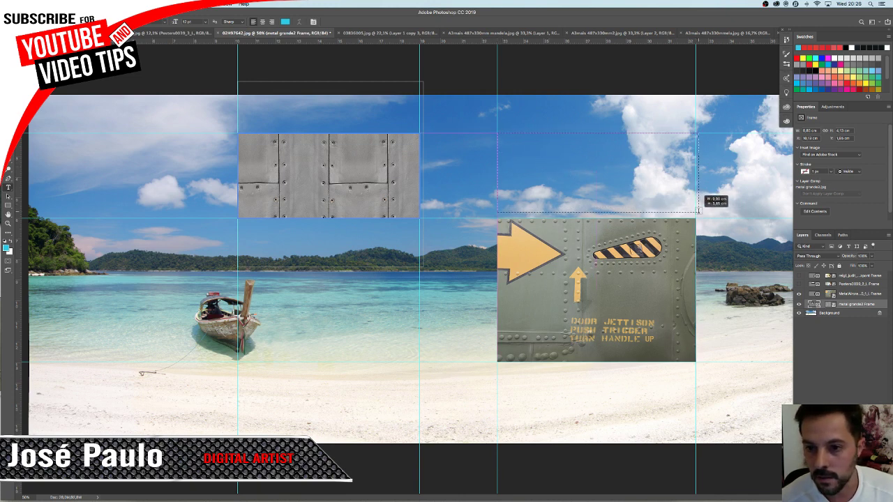
left_click_drag(697, 209, 696, 212)
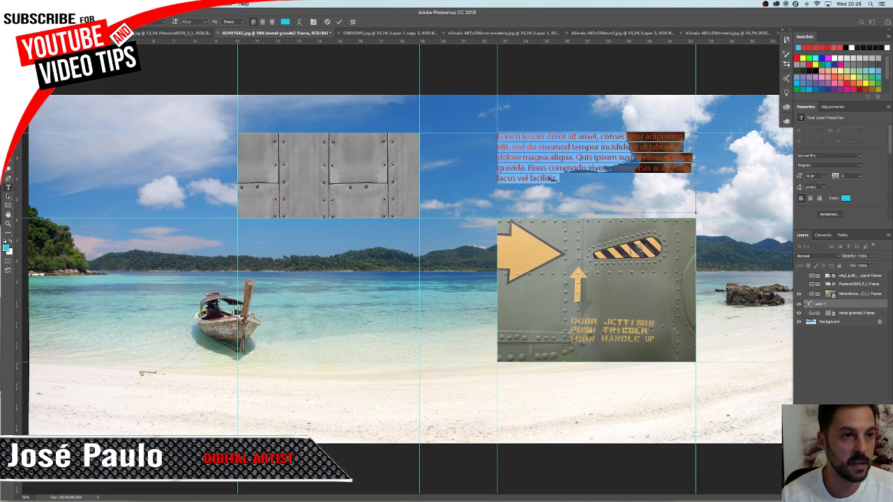
left_click(112, 22)
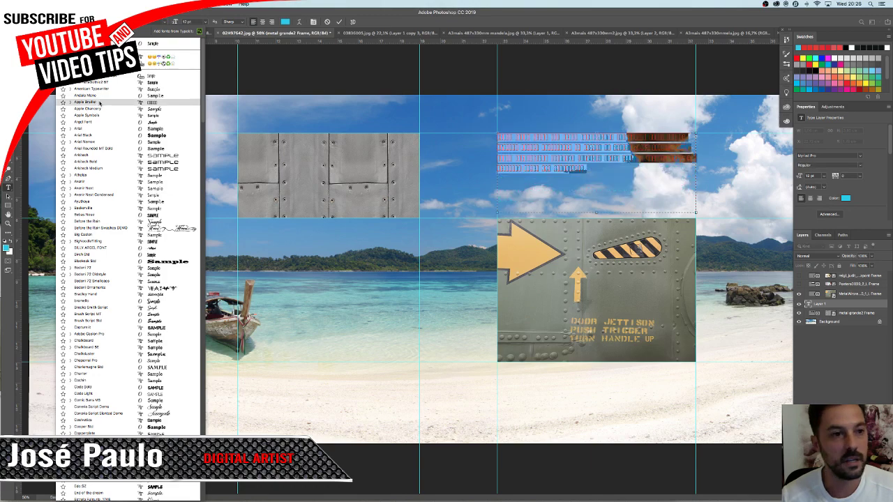
left_click(98, 102)
left_click(112, 22)
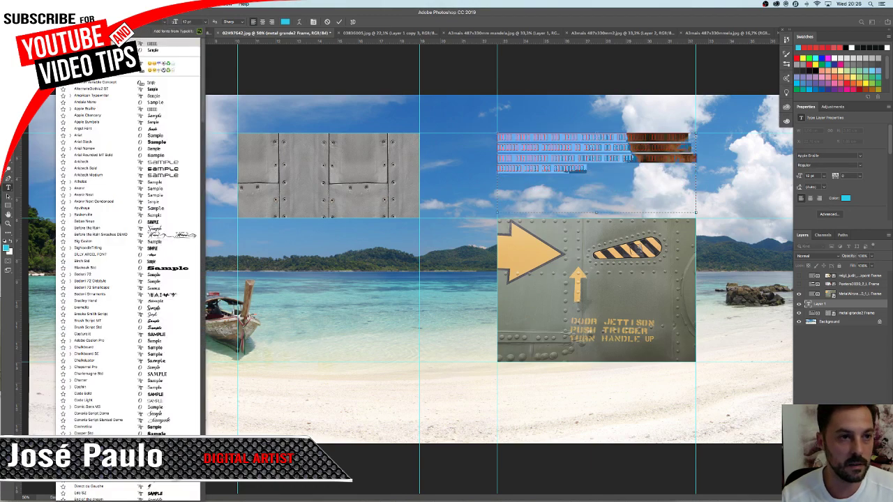
left_click(123, 142)
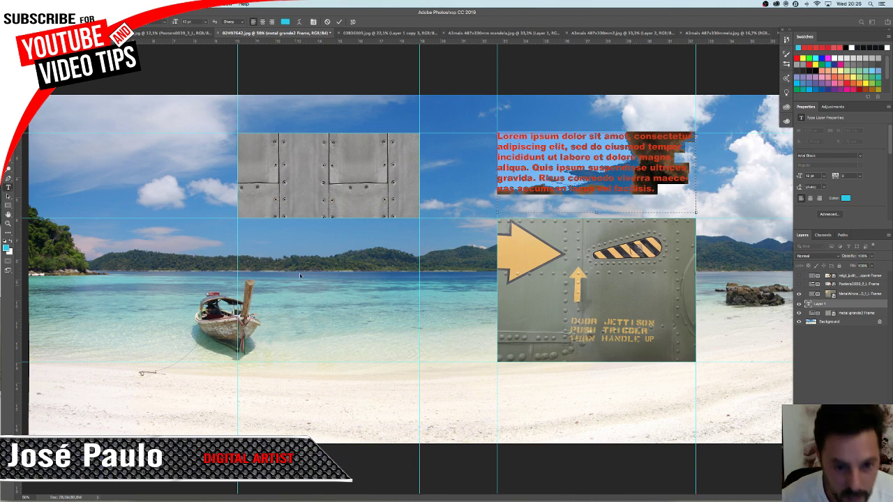
left_click(419, 220)
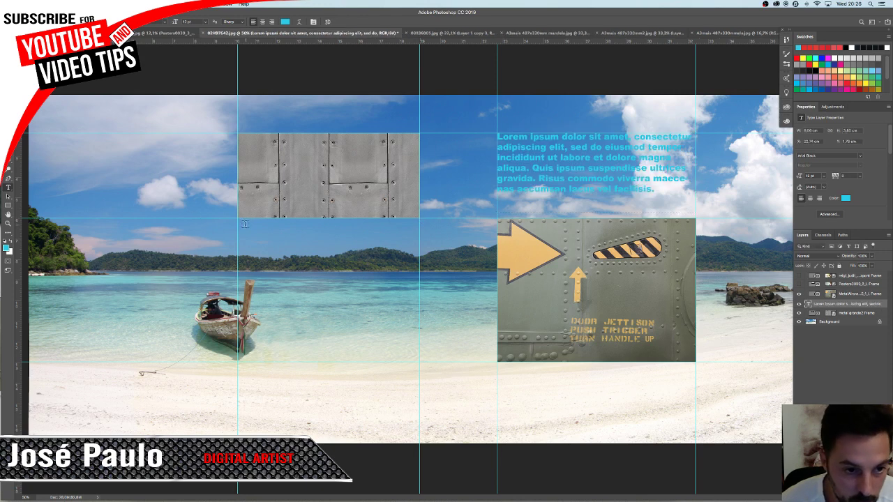
Draw a second placeholder paragraph box below the grey metal panel and commit it.
left_click_drag(237, 218, 420, 361)
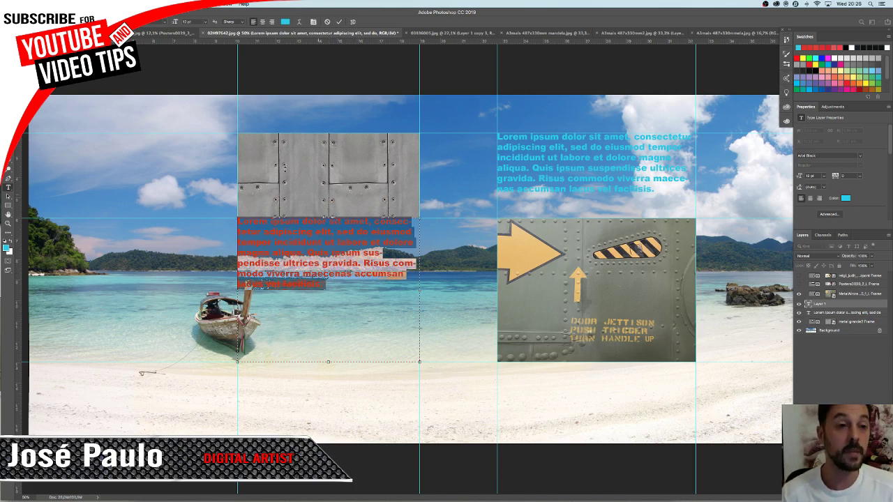
key("ctrl+Return")
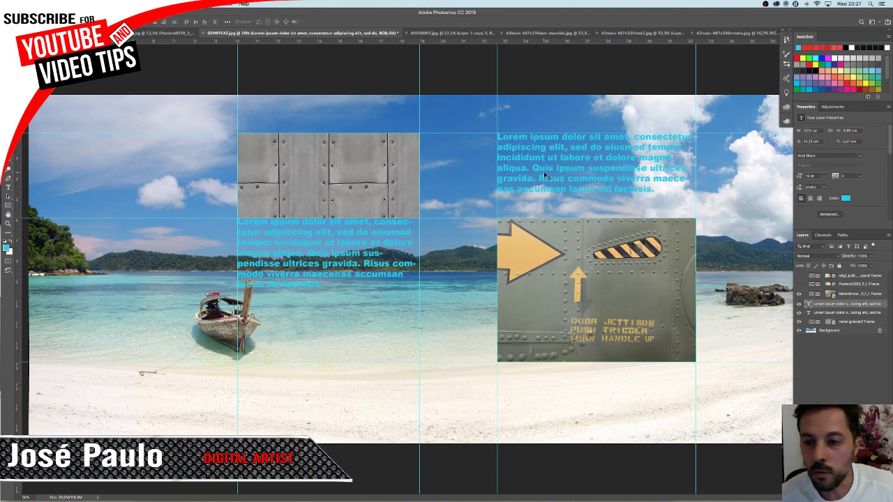
Replace the upper-right Lorem ipsum paragraph with 'Digital Artist' and commit the text layer.
double_click(546, 177)
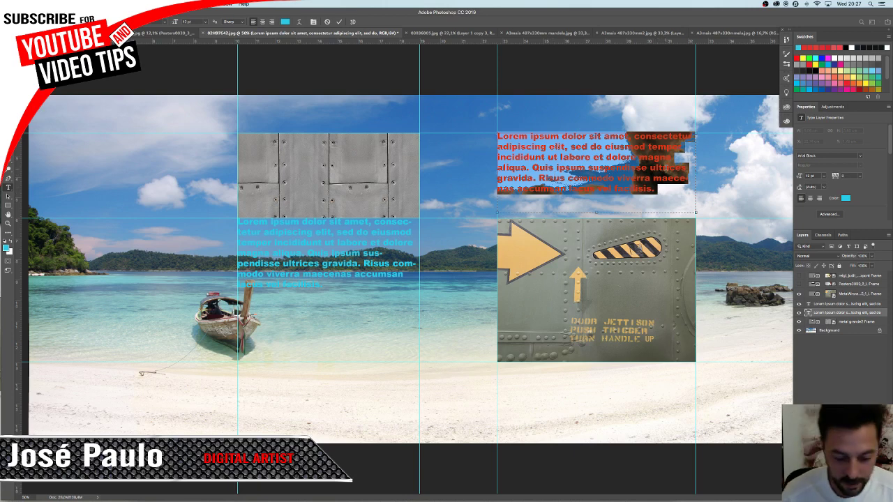
key("BackSpace")
type("Digital Artist")
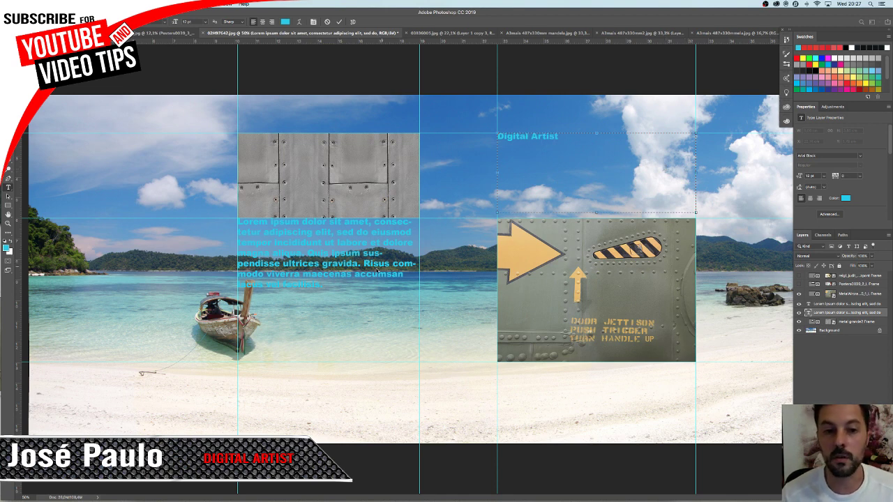
key("ctrl+Return")
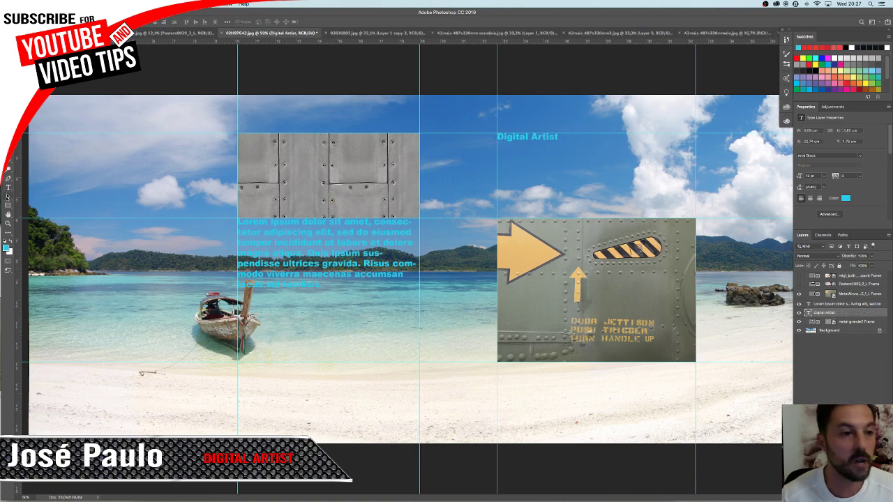
Overwrite the paragraph under the grey riveted panel with random placeholder letters.
left_click(8, 189)
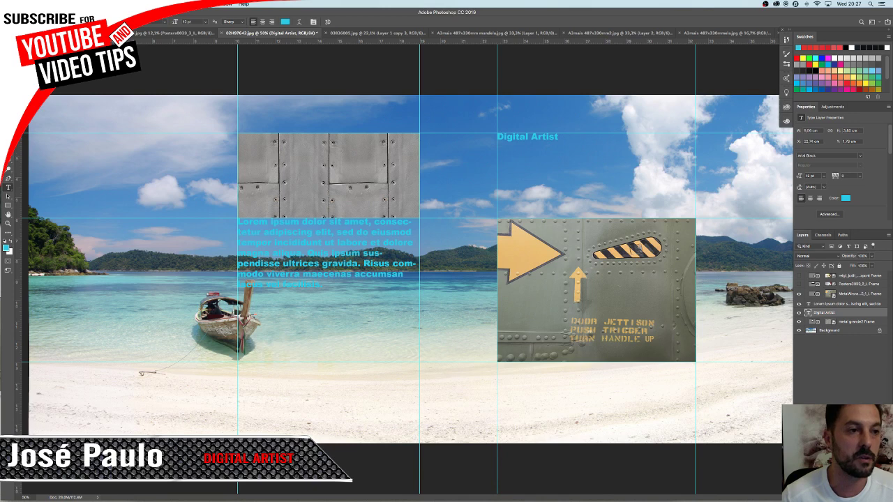
key("v")
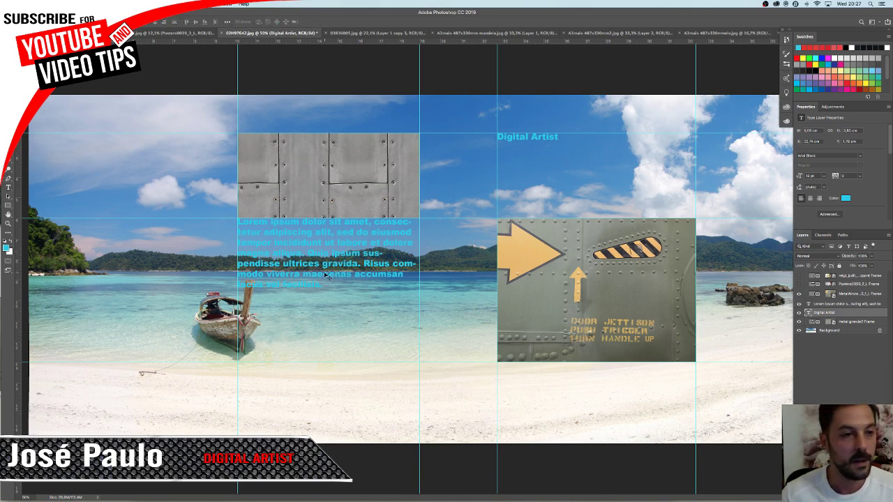
double_click(329, 268)
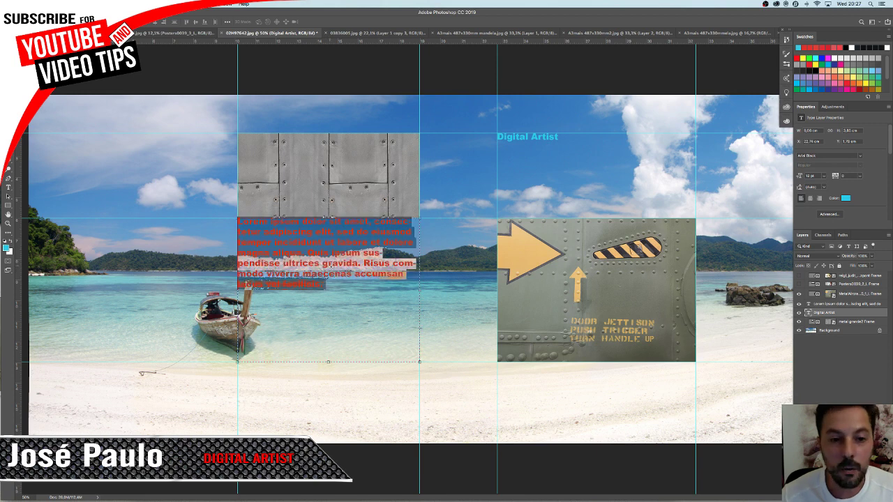
type("Lorem")
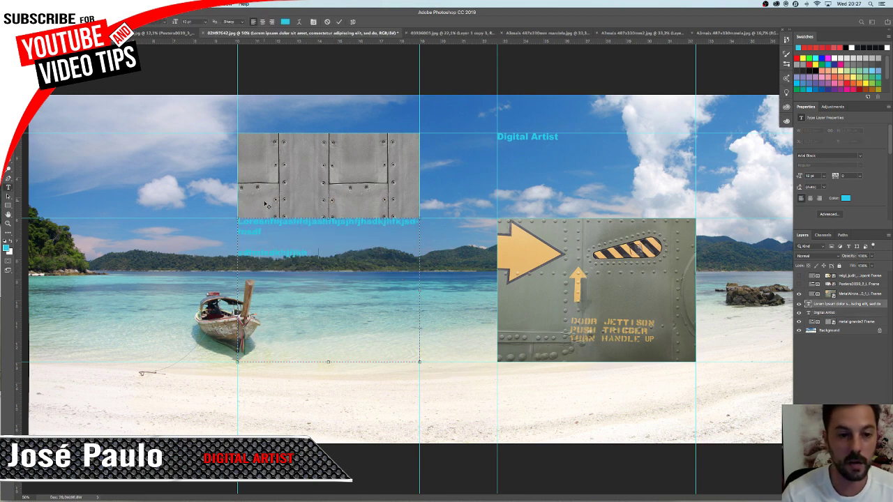
type("sdhfjashfdjashfhjsdhjfhsdkjhfkjsd-")
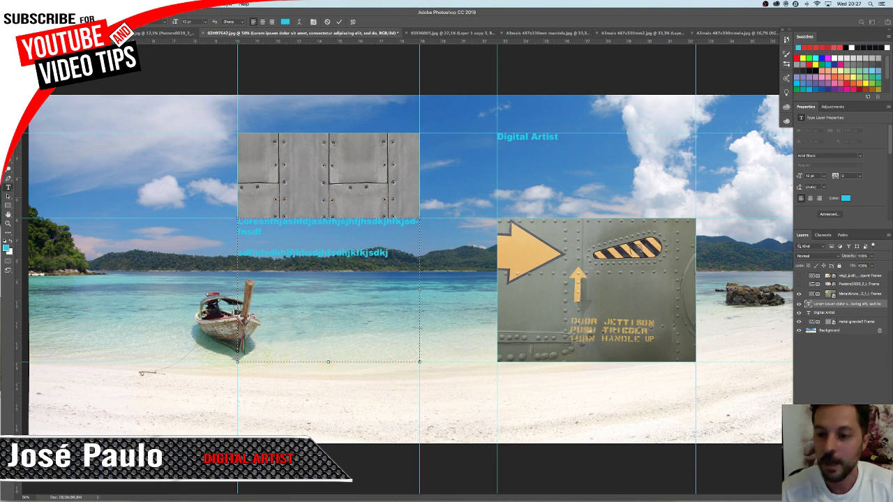
left_click(226, 4)
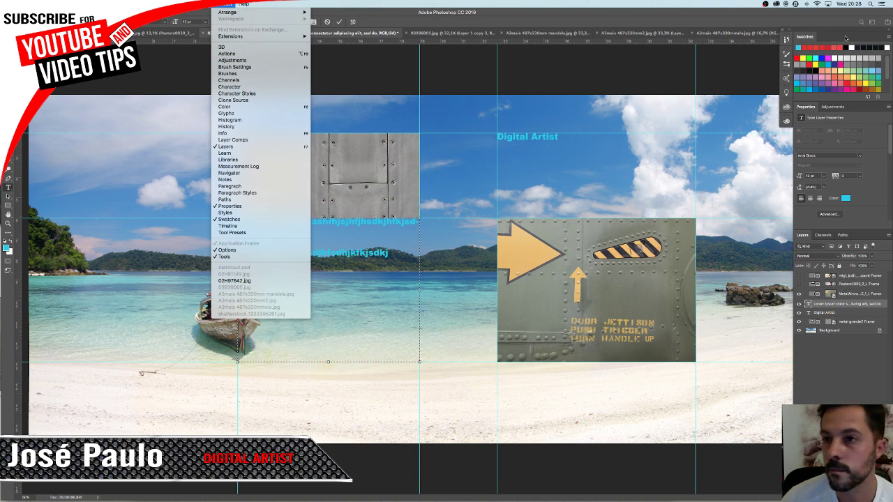
Browse the Window and File menus, then commit the cyan placeholder text edit.
left_click(879, 23)
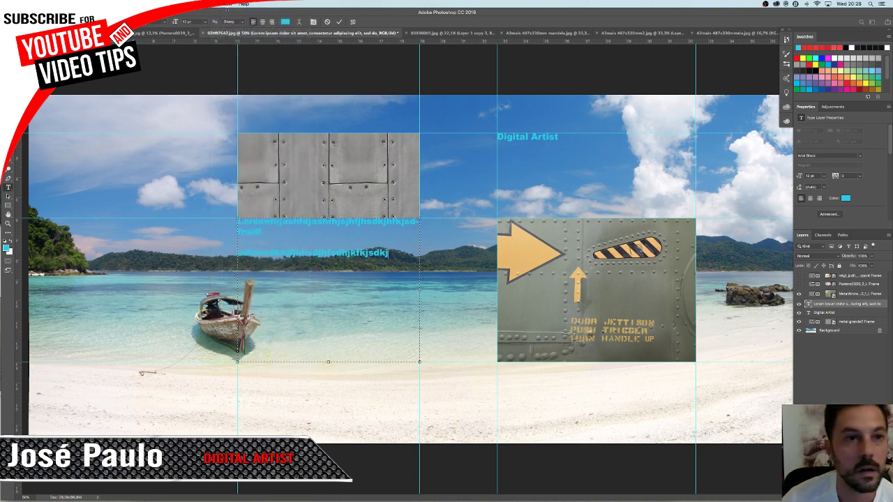
left_click(225, 3)
key("Escape")
left_click(68, 3)
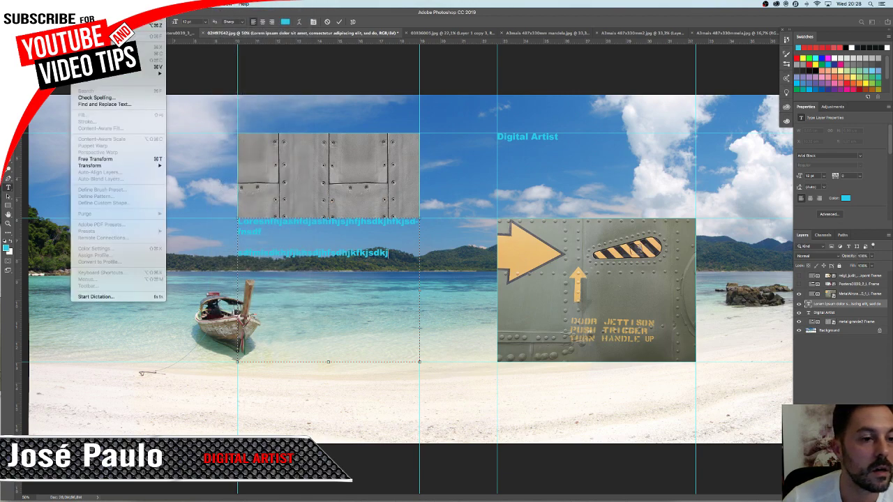
left_click(90, 4)
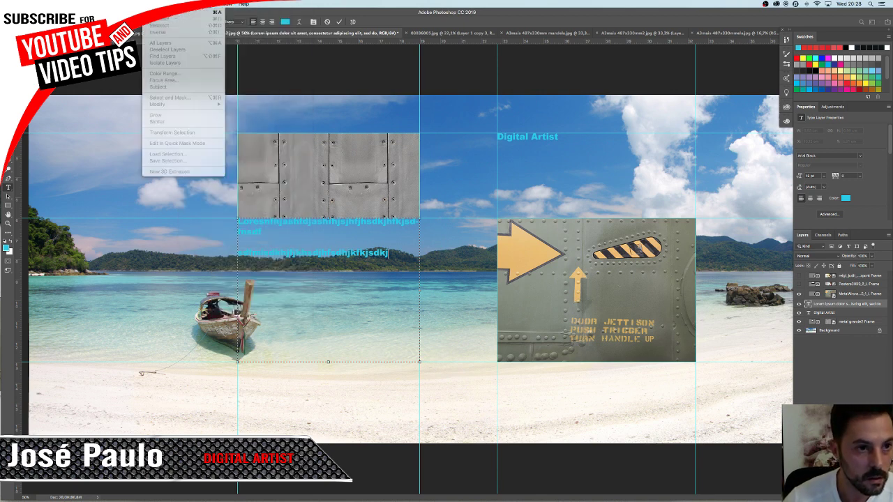
key("Escape")
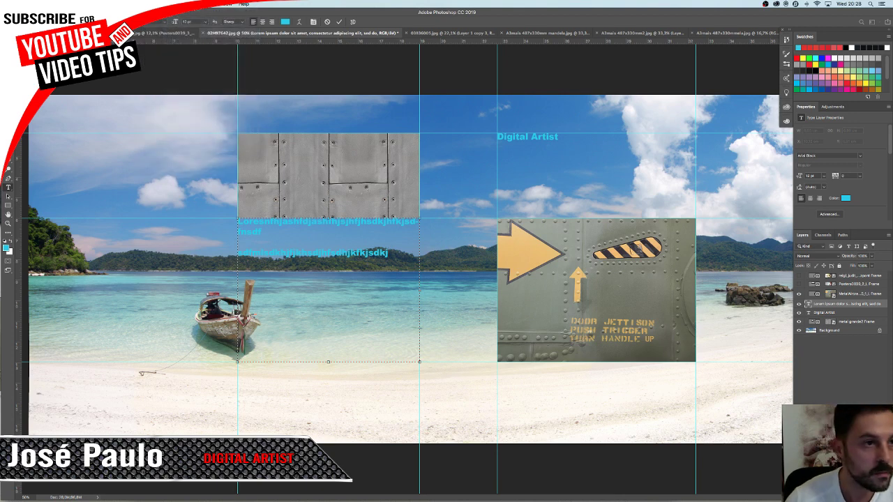
key("ctrl+Return")
left_click(225, 4)
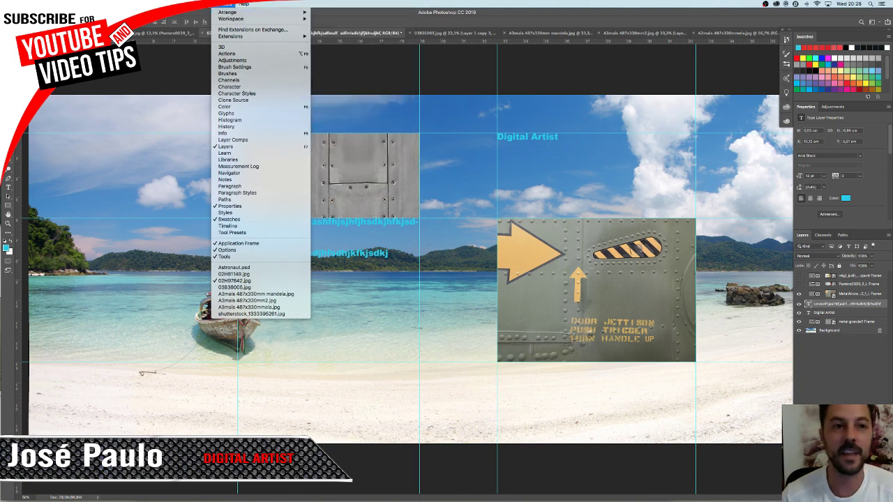
mouse_move(231, 18)
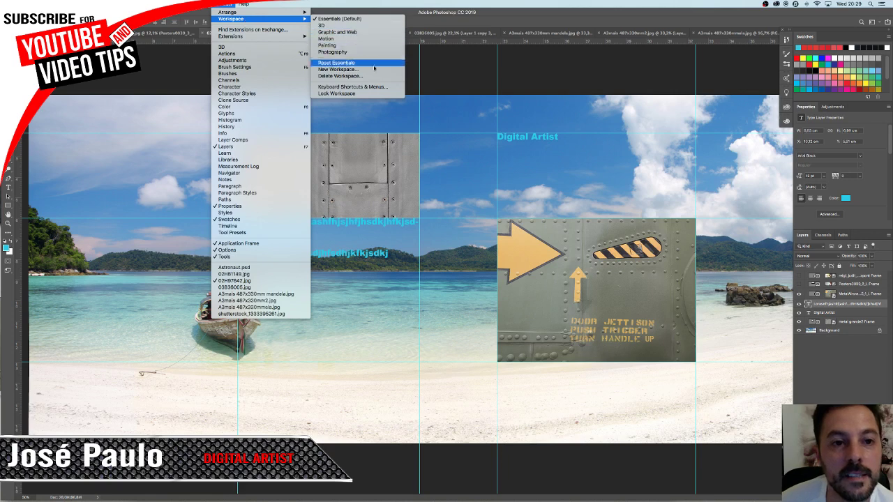
Turn on the workspace lock and try dragging the Channels tab out of its group.
left_click(369, 93)
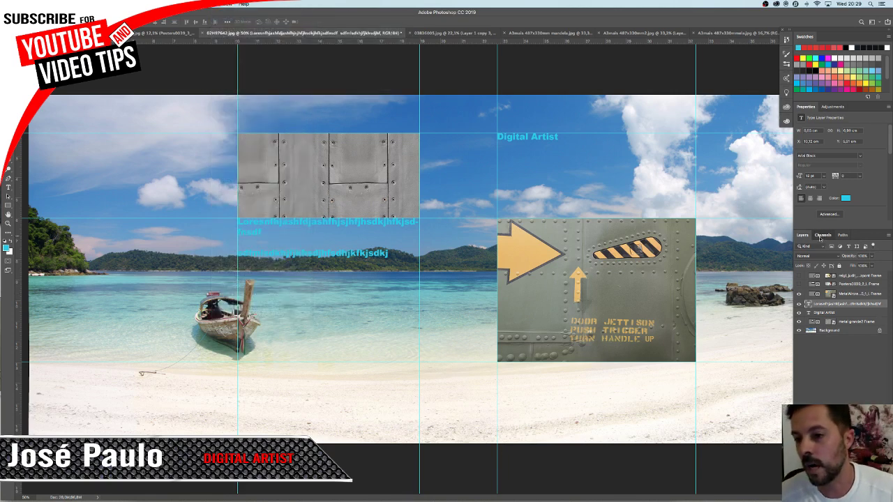
mouse_move(824, 236)
left_mouse_down()
mouse_move(806, 244)
mouse_move(840, 235)
left_mouse_up()
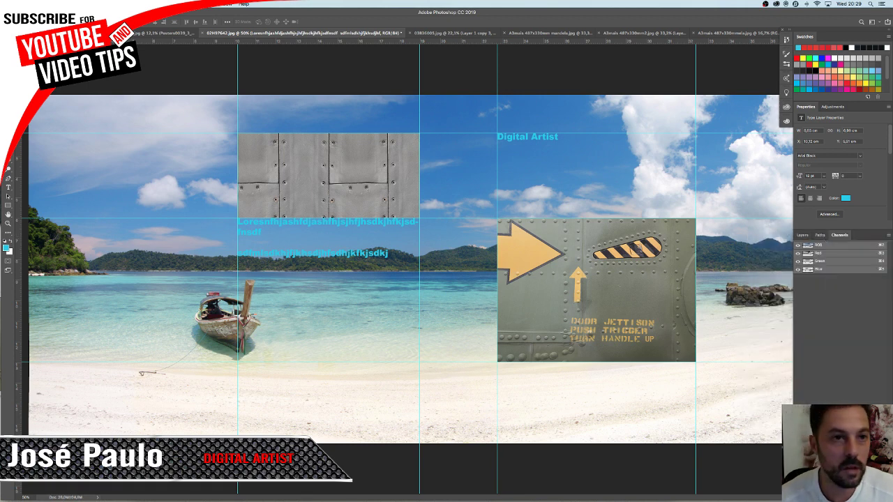
left_click(226, 3)
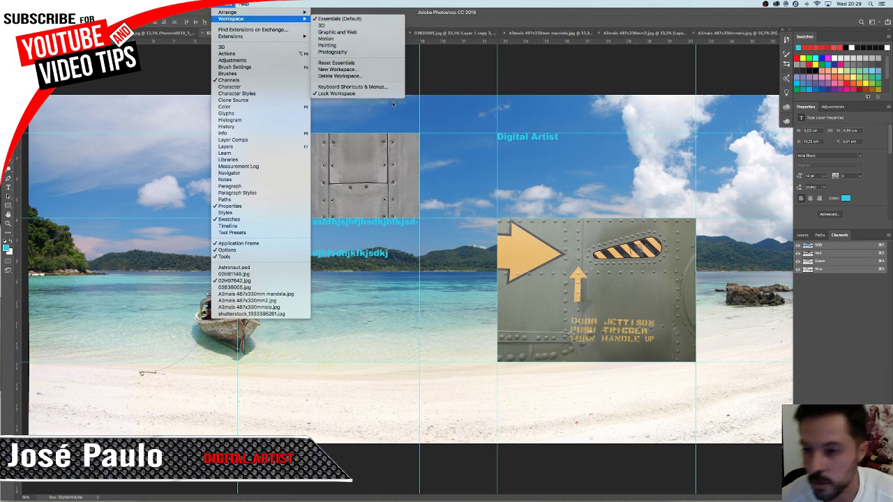
left_click(806, 241)
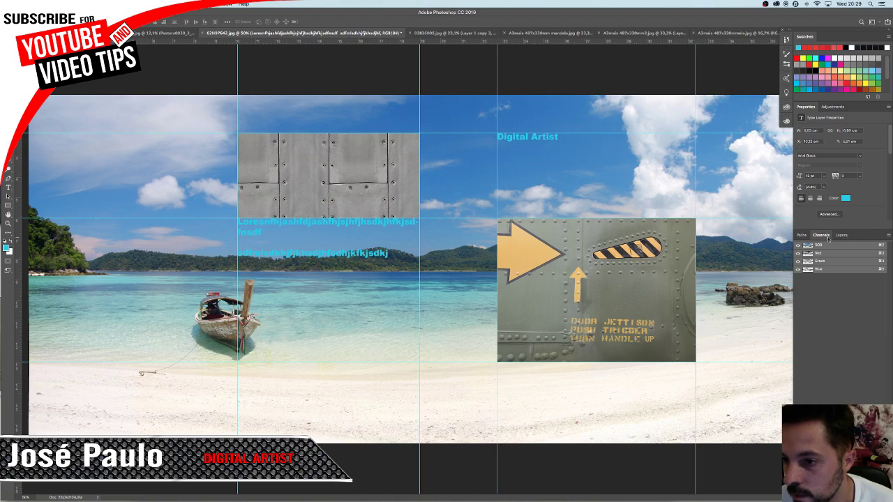
Move the Layers tab between Paths and Channels, then toggle the workspace lock off.
left_click(825, 239)
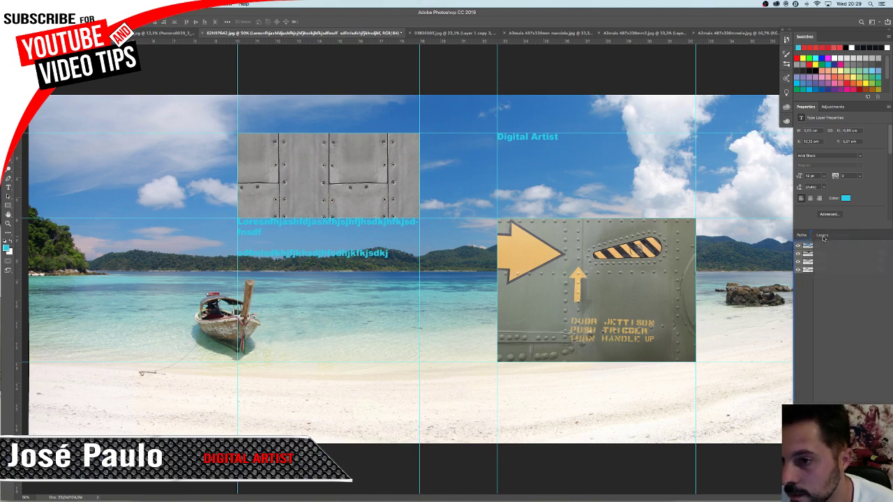
left_click(802, 235)
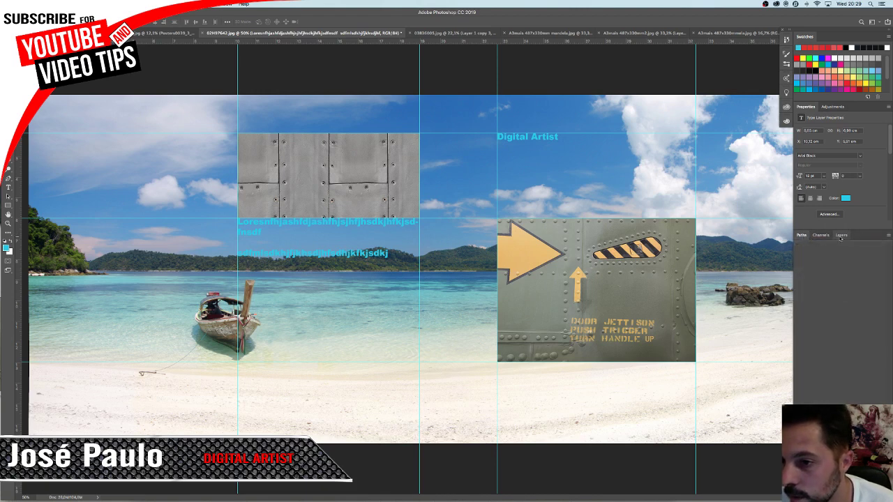
left_click(836, 235)
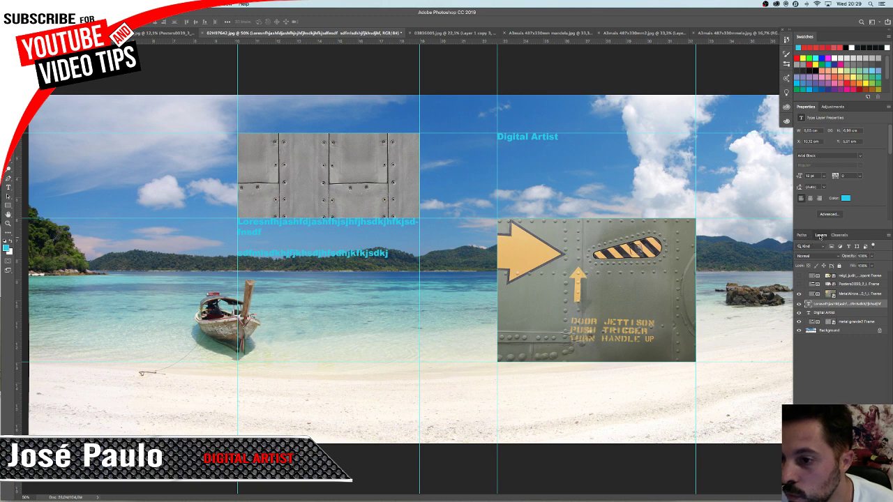
left_click_drag(837, 235, 816, 236)
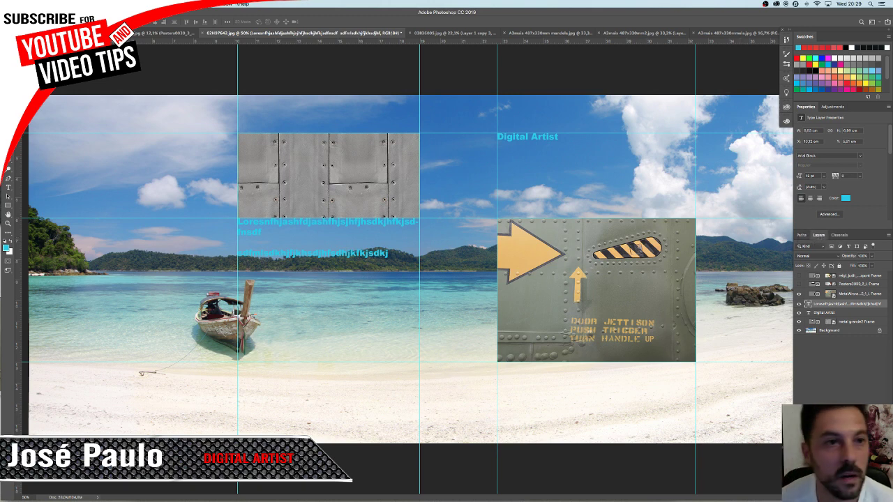
left_click(227, 3)
mouse_move(231, 19)
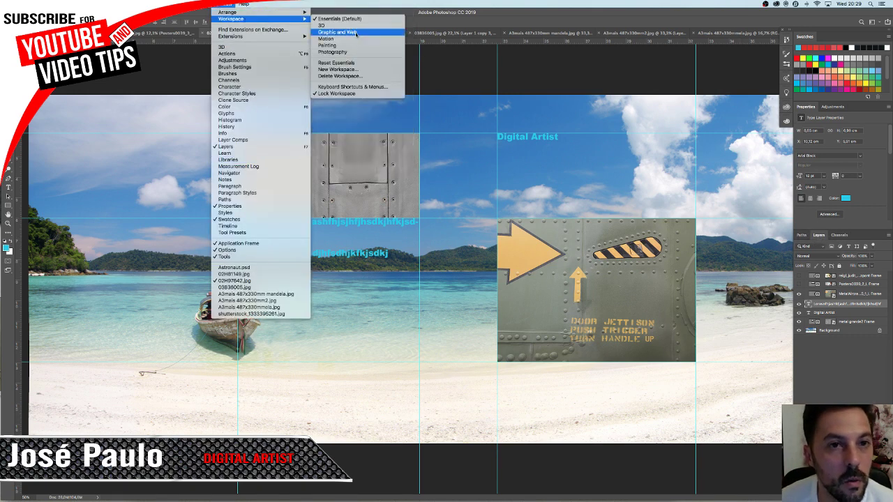
left_click(351, 96)
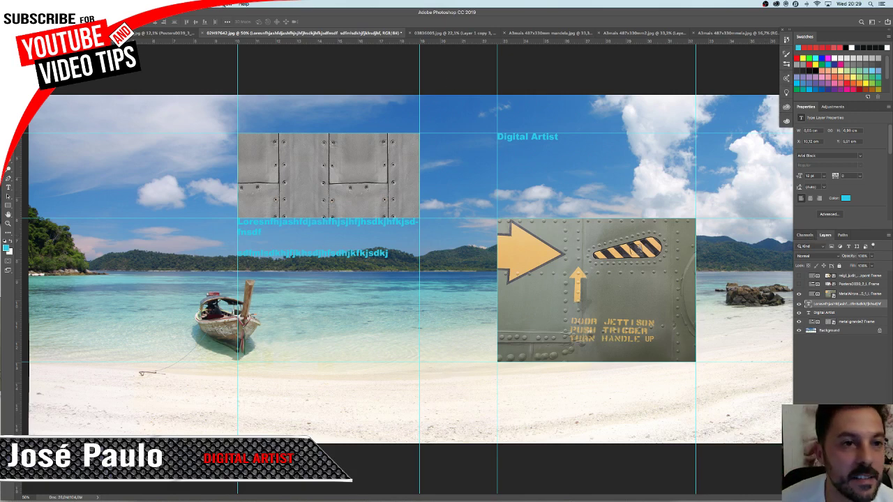
left_click(224, 3)
mouse_move(237, 19)
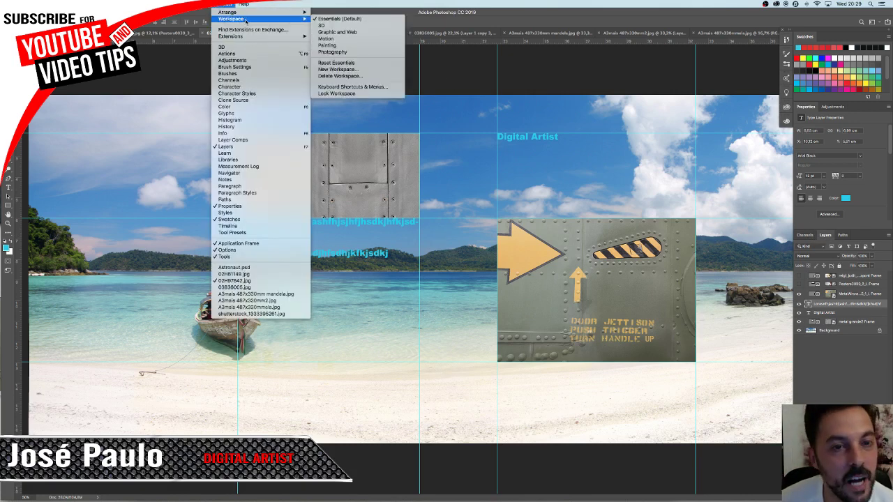
Toggle the workspace lock, move Layers right of Paths, and show the Adjustments panel.
left_click(355, 93)
left_click(827, 342)
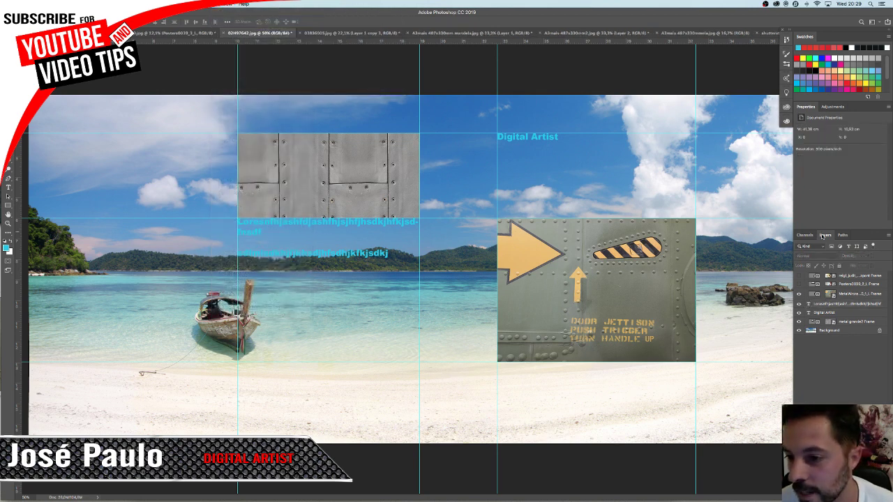
left_click_drag(822, 235, 844, 236)
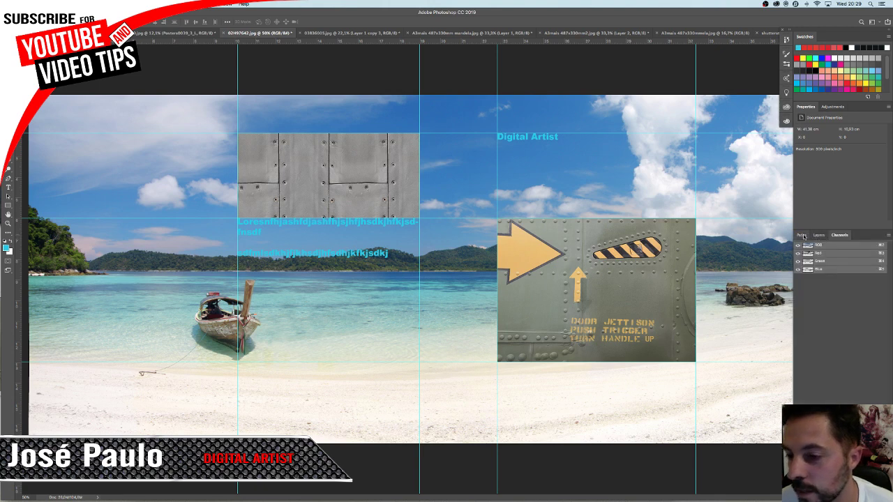
left_click(819, 235)
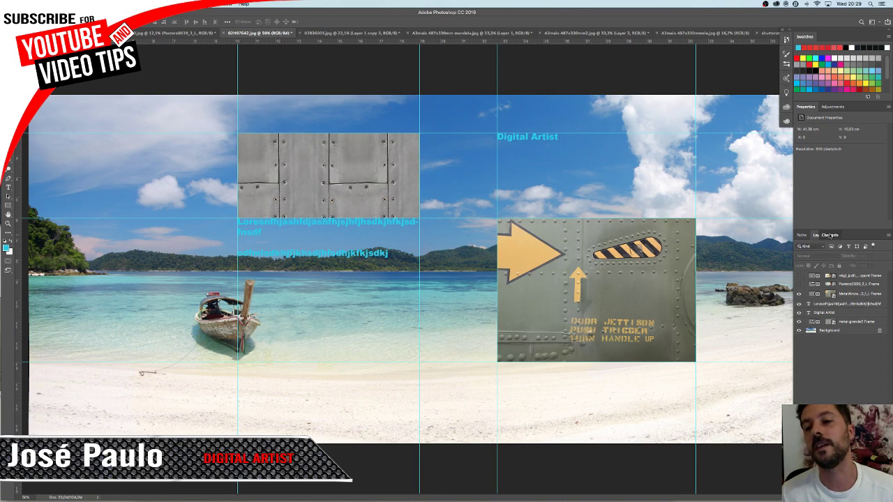
left_click(832, 106)
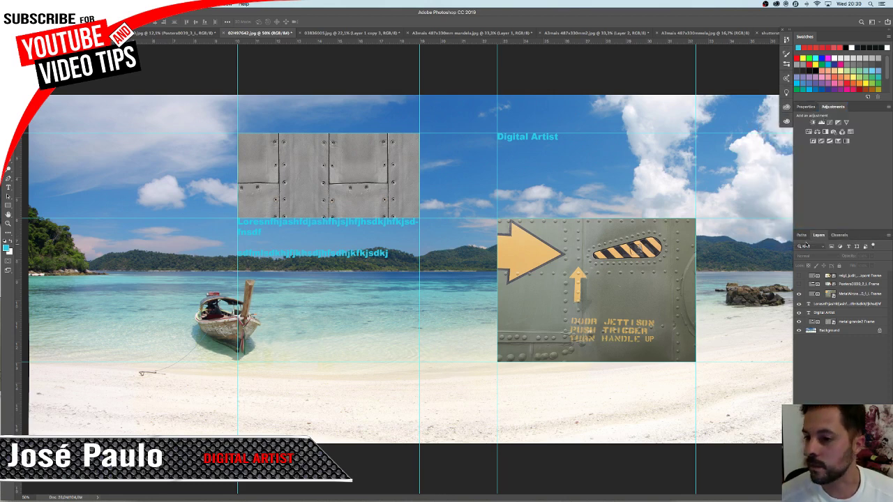
Unlock the workspace and reorder the panel tabs so Channels follows Layers.
left_click(224, 3)
mouse_move(231, 19)
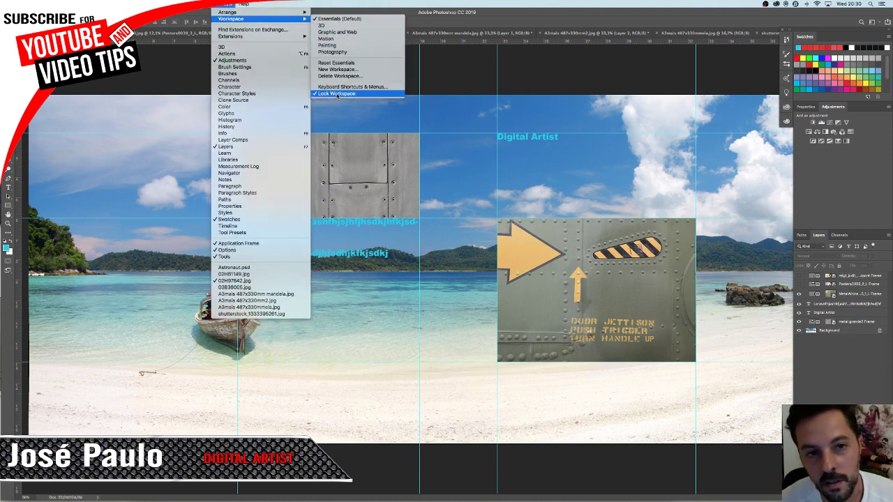
left_click(339, 95)
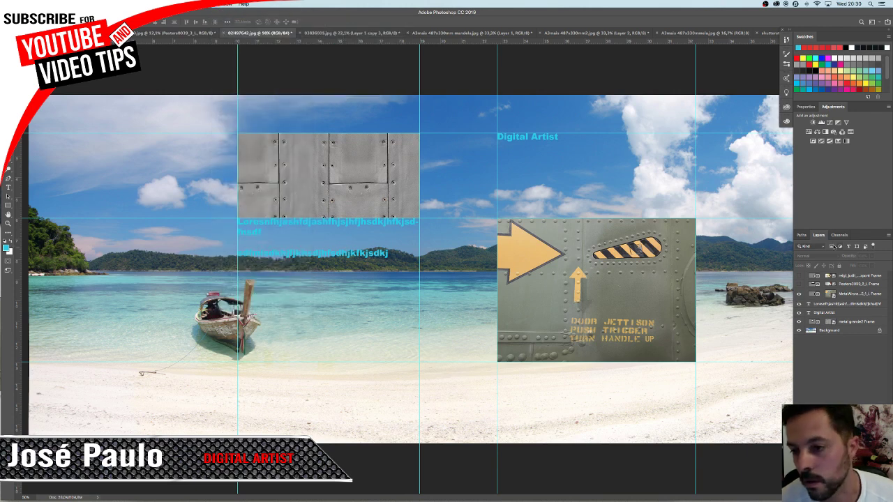
left_click_drag(818, 235, 814, 244)
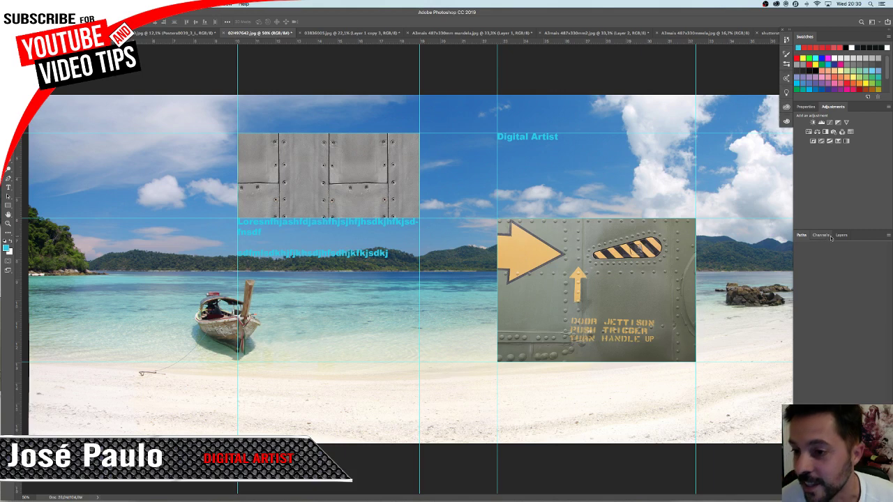
mouse_move(821, 237)
left_mouse_down()
mouse_move(844, 237)
mouse_move(801, 237)
left_mouse_up()
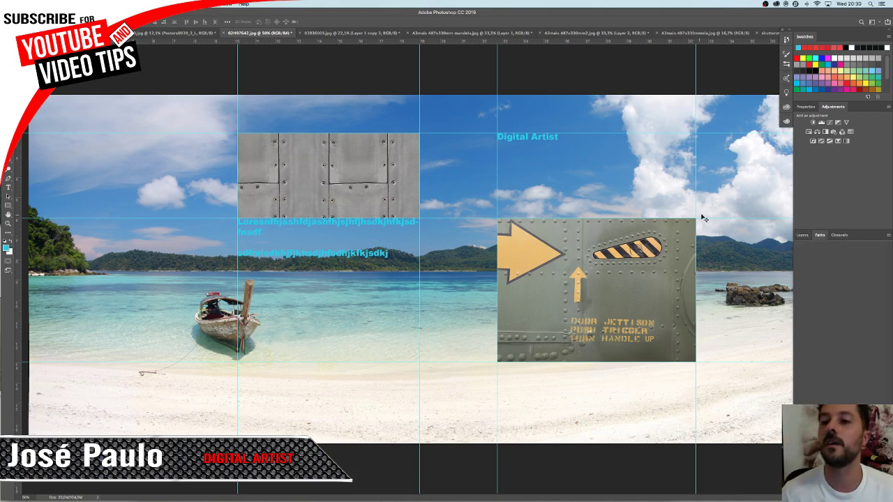
left_click(802, 236)
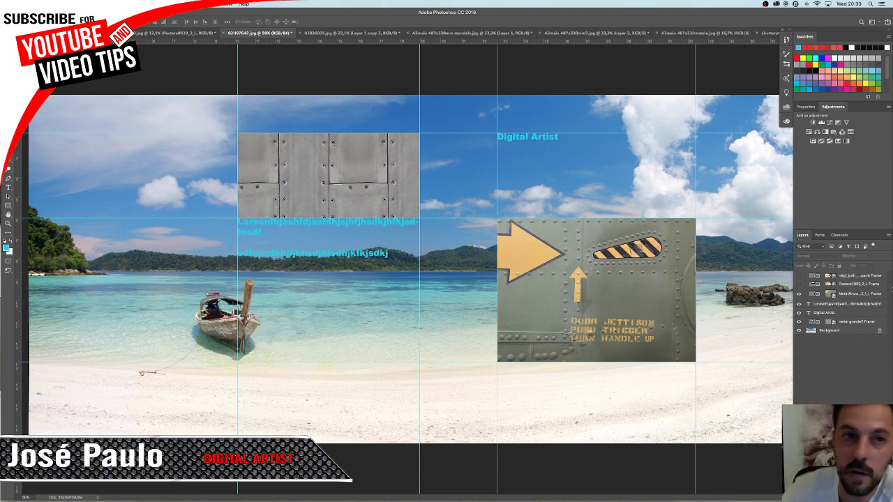
Check the workspace presets, then start a new 70 × 100 cm, 300 ppi RGB document.
left_click(228, 5)
mouse_move(231, 19)
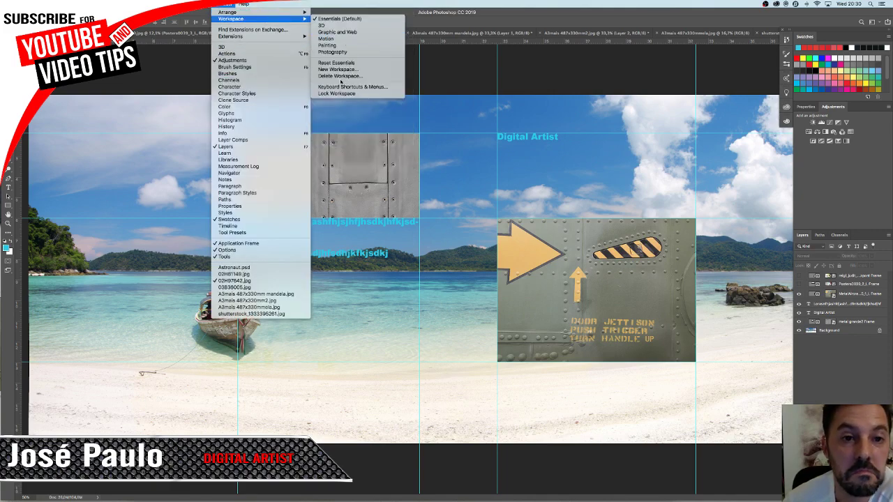
key("Escape")
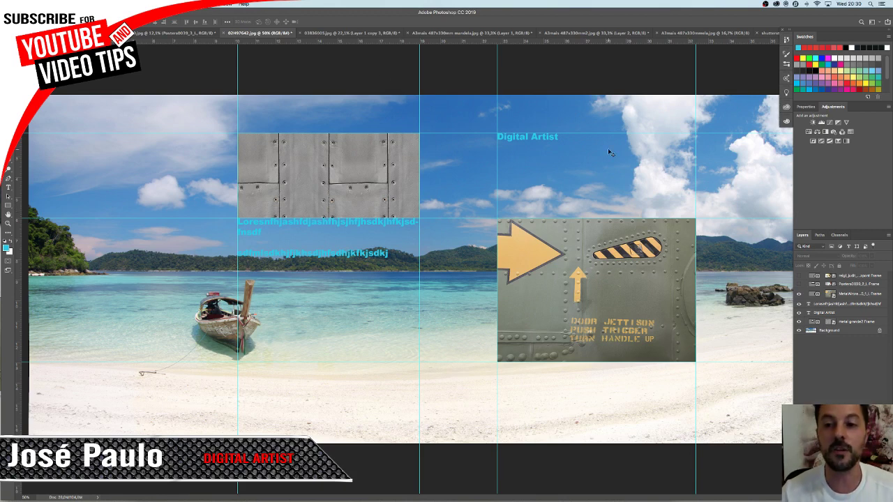
key("ctrl+n")
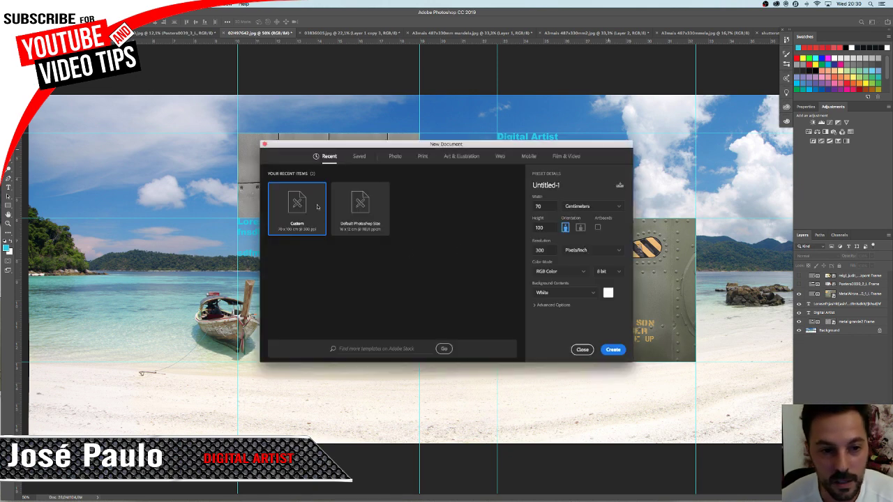
Create the blank white 70 × 100 cm document and switch to the Brush tool.
left_click(613, 350)
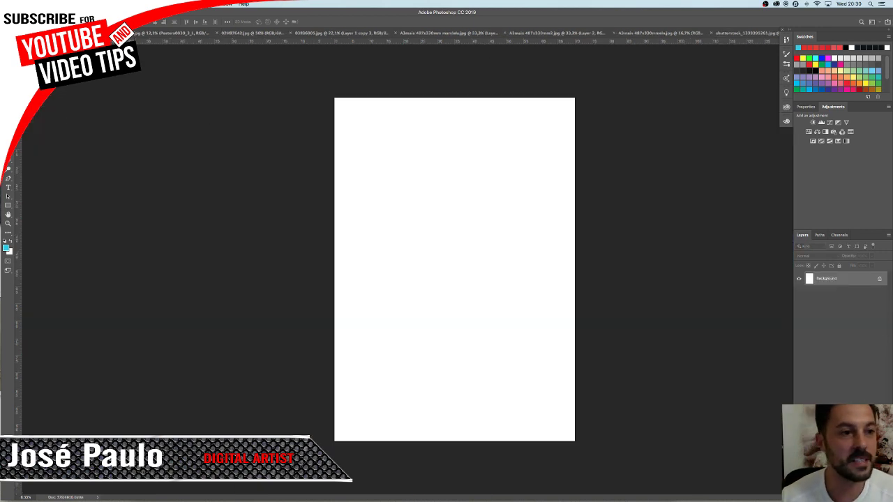
key("b")
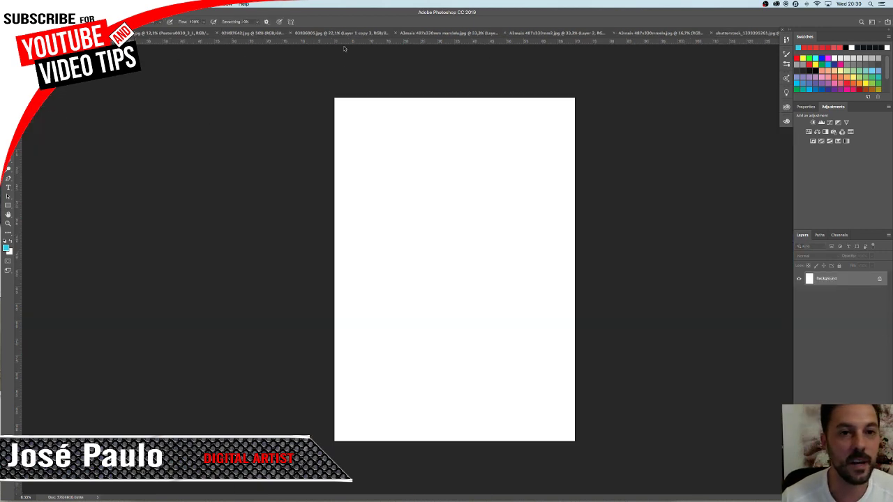
left_click(291, 22)
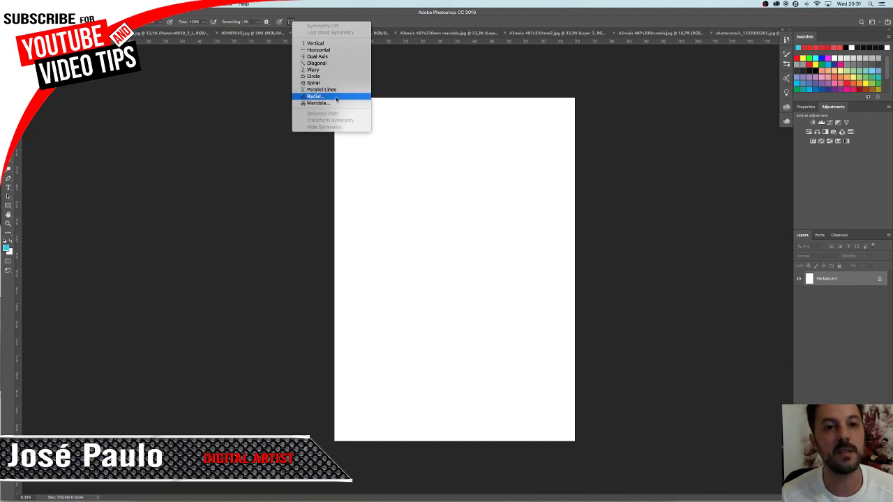
Apply five-segment radial symmetry stretched to the page edges, then add empty Layer 1.
left_click(336, 97)
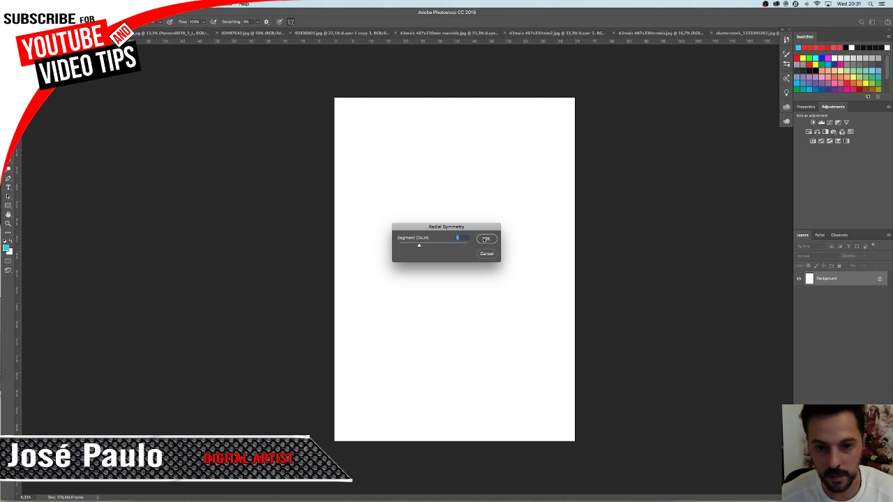
left_click(487, 239)
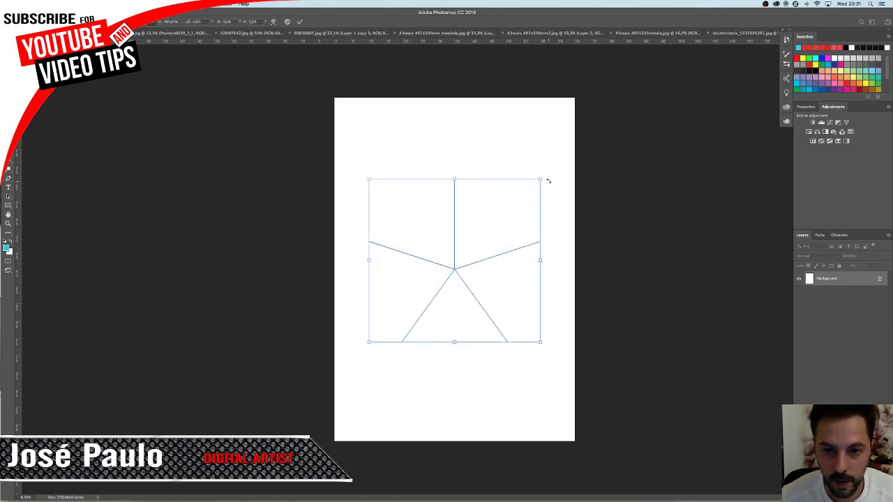
left_click_drag(540, 180, 575, 154)
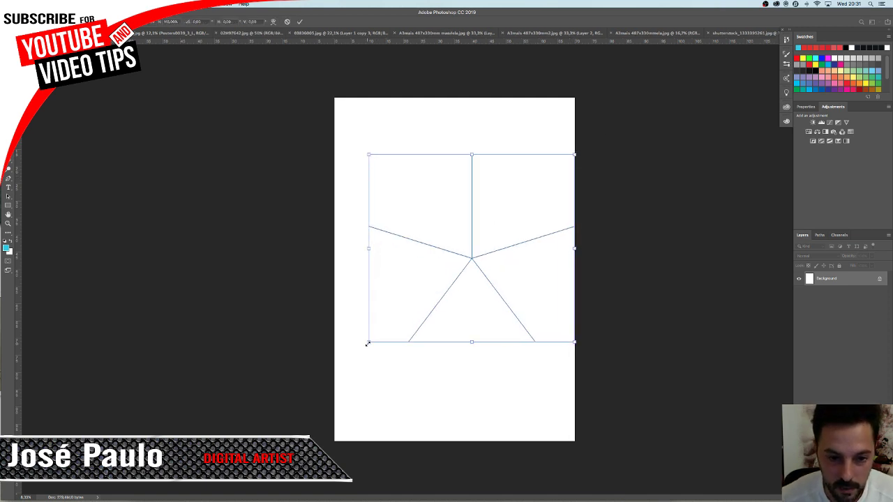
left_click_drag(367, 344, 336, 365)
key("Return")
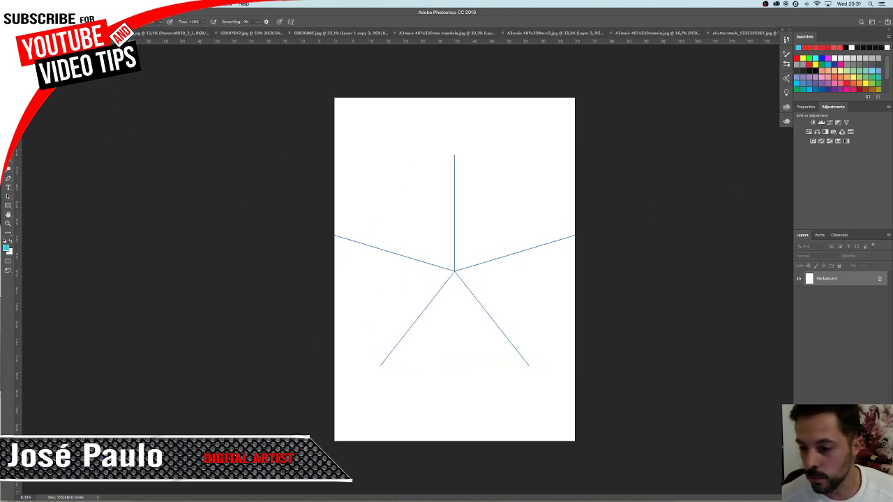
key("ctrl+alt+shift+n")
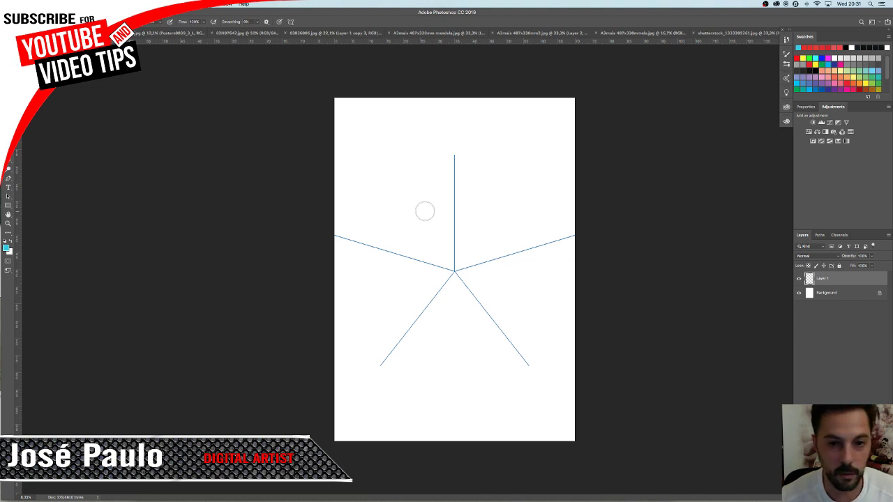
Set the brush to 100% hardness and 88 px, then paint mirrored cyan dots and loops.
right_click(429, 163)
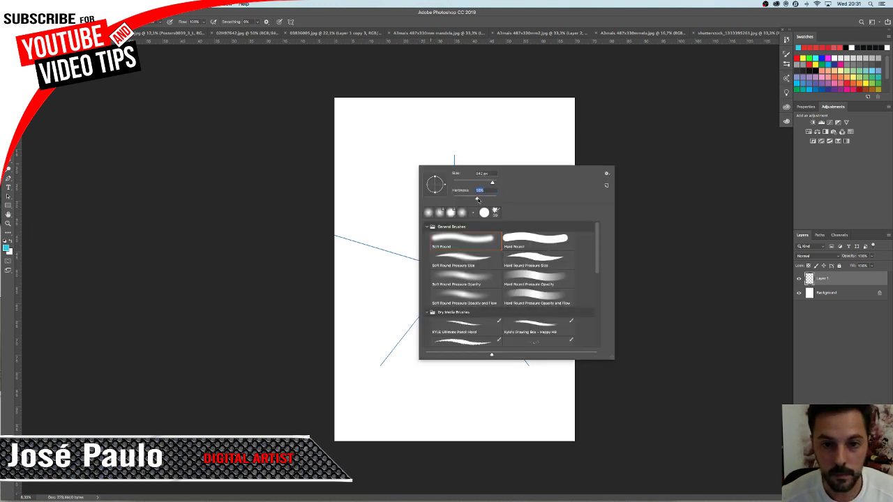
mouse_move(453, 198)
left_mouse_down()
mouse_move(496, 198)
mouse_move(467, 183)
left_mouse_up()
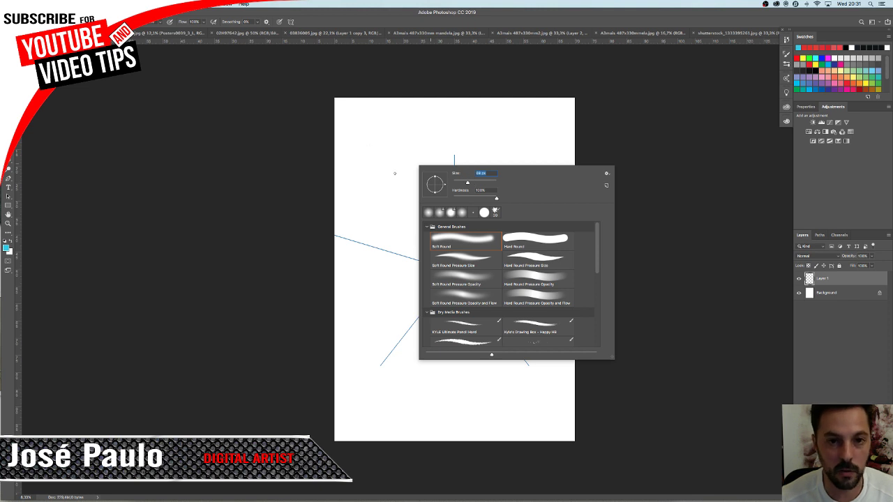
left_click(395, 173)
left_click(376, 164)
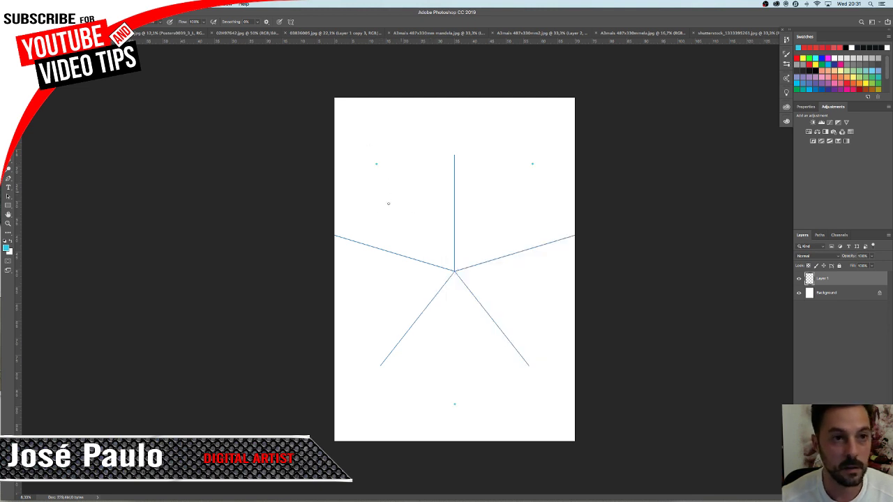
left_click_drag(406, 238, 425, 253)
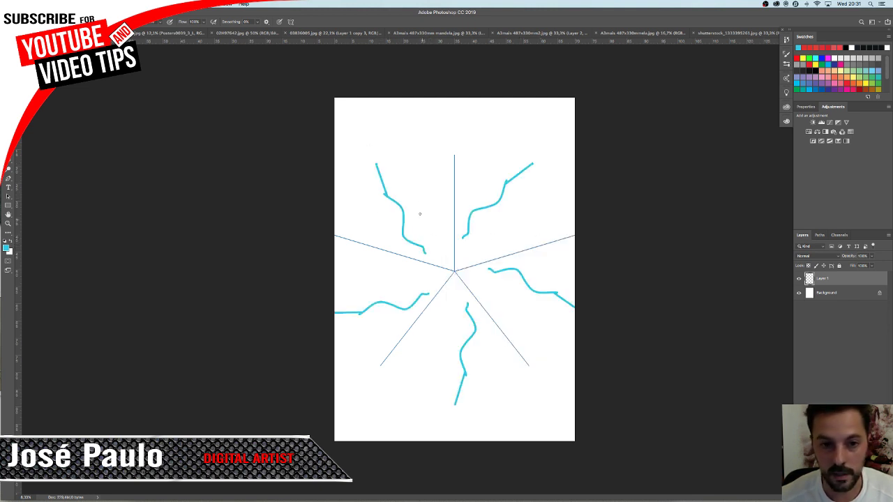
left_click_drag(419, 214, 412, 171)
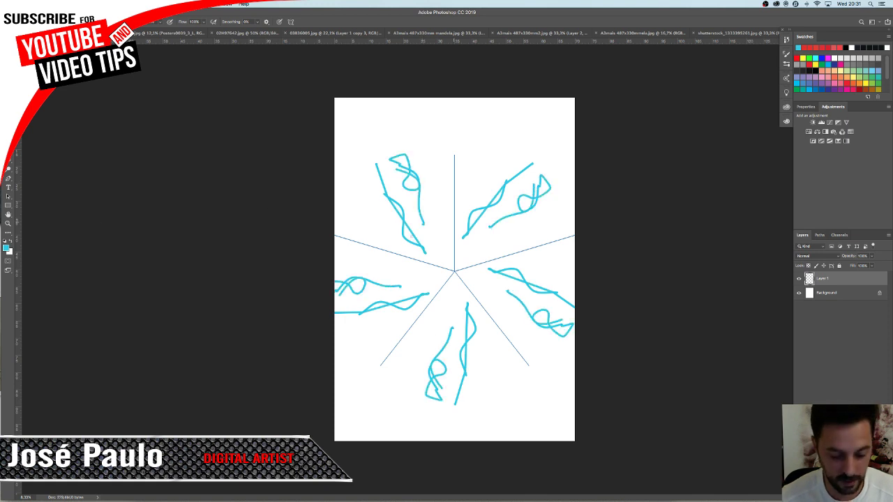
Paint dark green zigzags mirrored around the five-arm star.
left_click(7, 248)
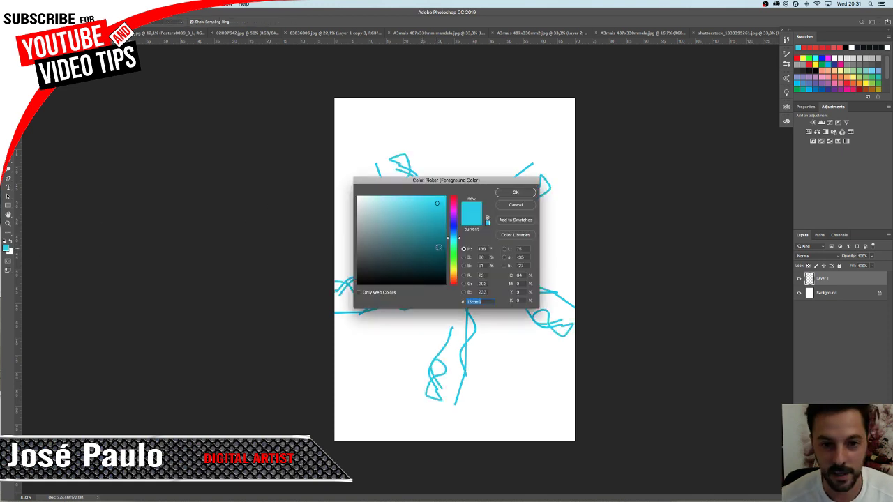
left_click(453, 256)
left_click(515, 192)
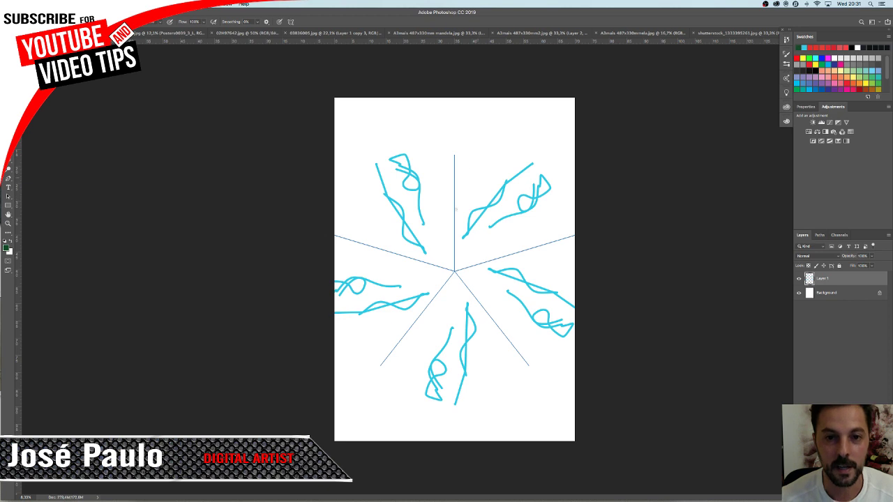
left_click_drag(456, 208, 508, 235)
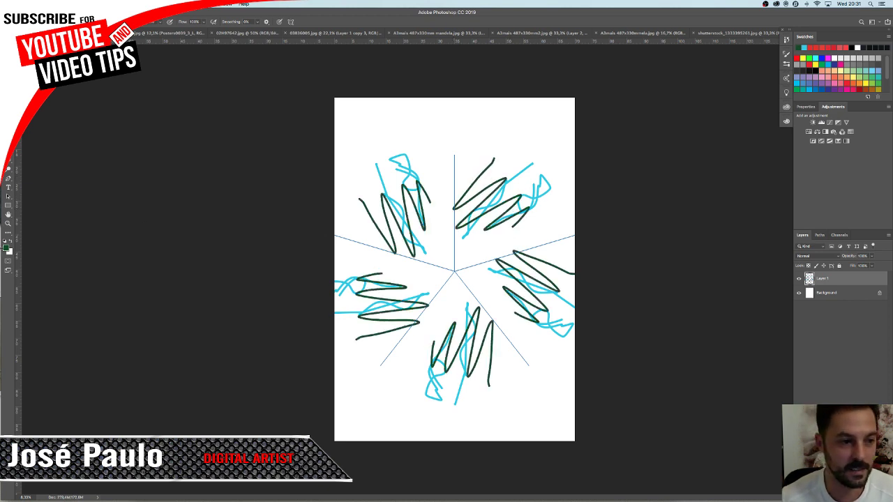
Switch to bright yellow and scribble loops across all symmetry segments.
left_click(7, 248)
left_click(452, 272)
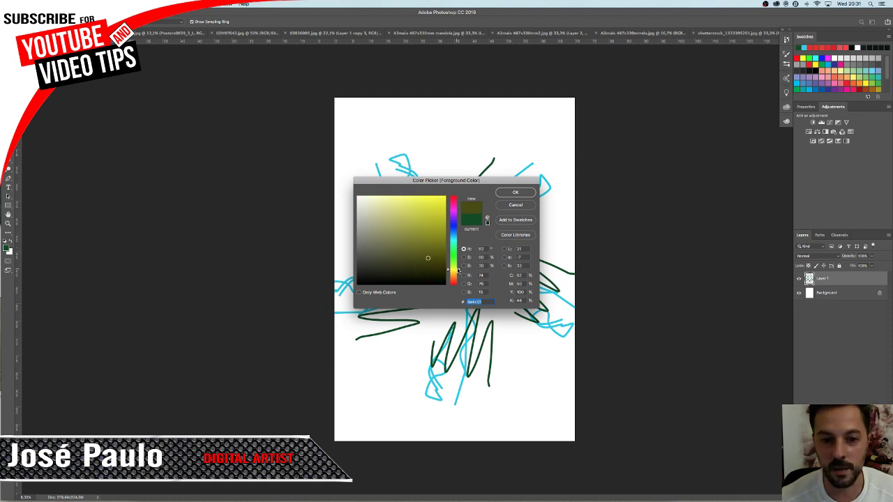
left_click(444, 202)
left_click(502, 193)
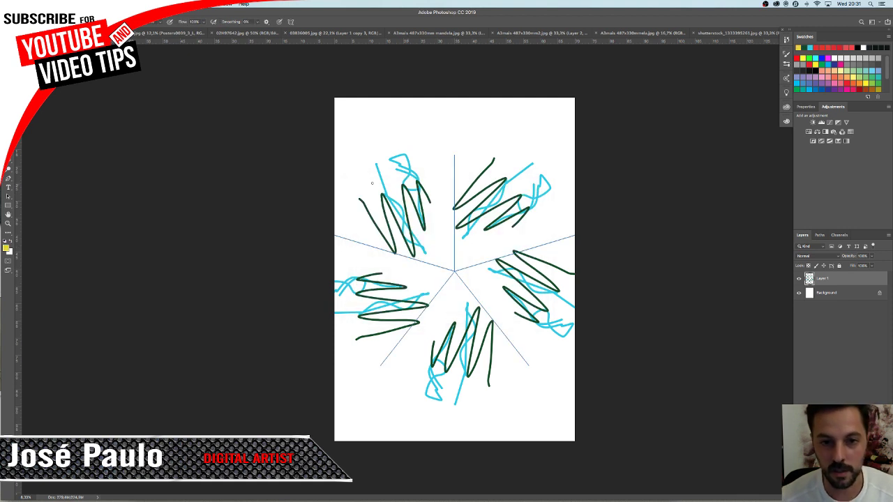
mouse_move(372, 183)
left_mouse_down()
mouse_move(429, 165)
mouse_move(448, 265)
mouse_move(513, 216)
mouse_move(363, 349)
left_mouse_up()
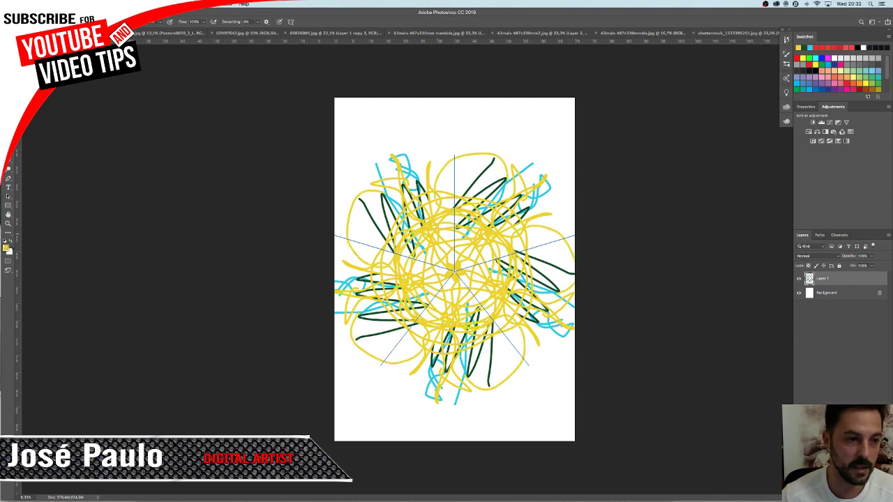
Switch to red-orange and paint a wavy outline and circles around the mandala centre.
left_click(6, 248)
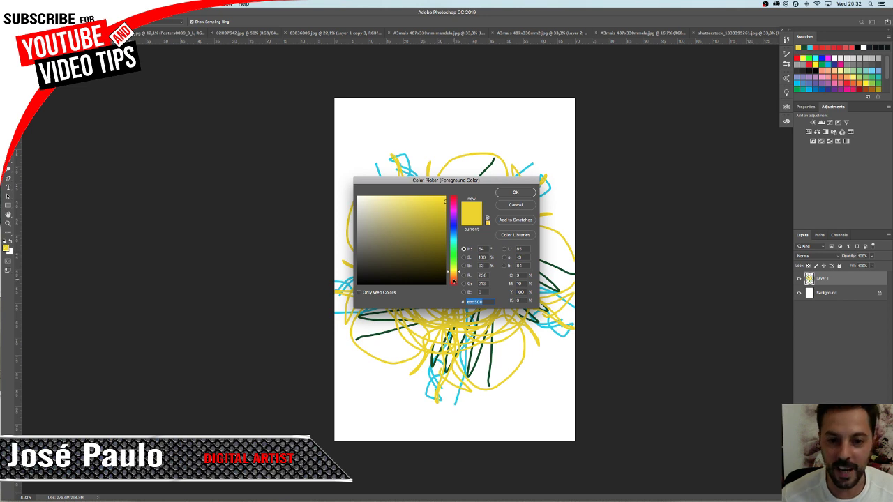
left_click(454, 281)
left_click(432, 212)
left_click(516, 192)
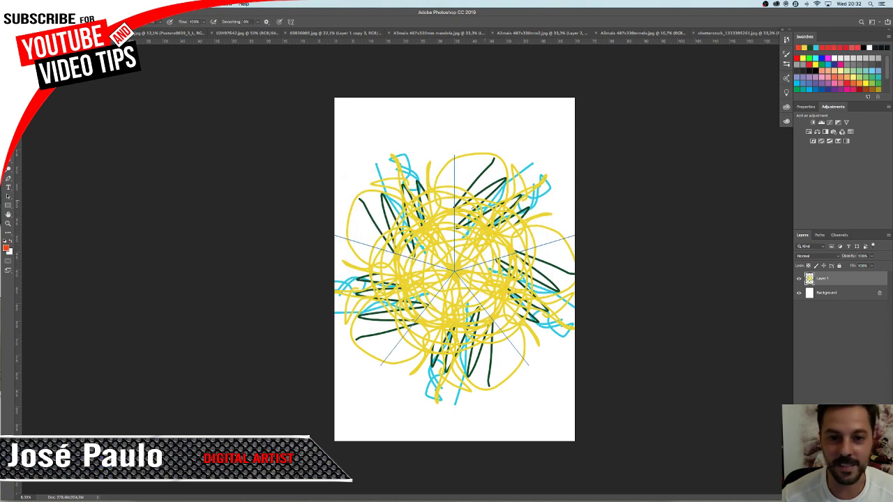
mouse_move(438, 210)
left_mouse_down()
mouse_move(452, 223)
mouse_move(380, 173)
left_mouse_up()
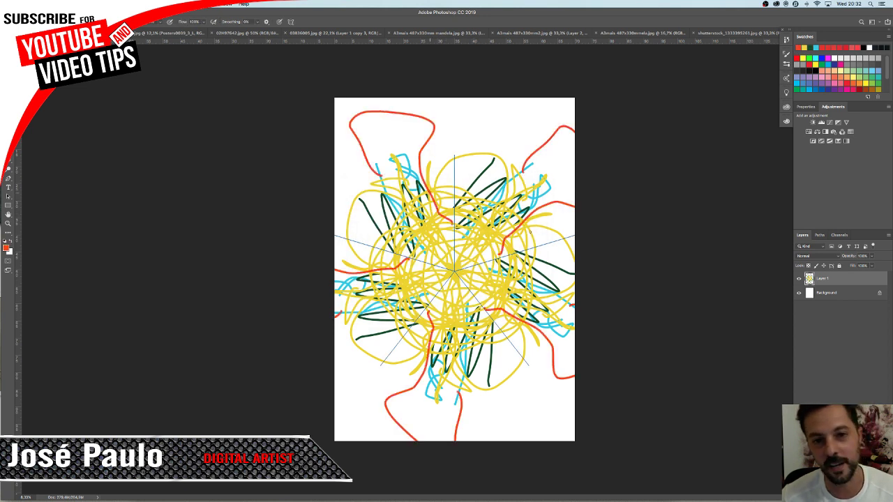
left_click_drag(432, 259, 455, 272)
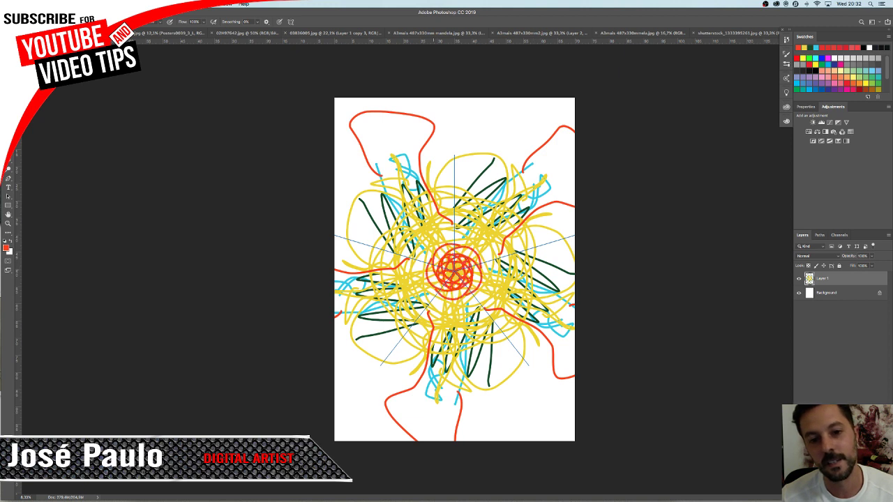
mouse_move(453, 234)
left_mouse_down()
mouse_move(412, 359)
mouse_move(454, 180)
left_mouse_up()
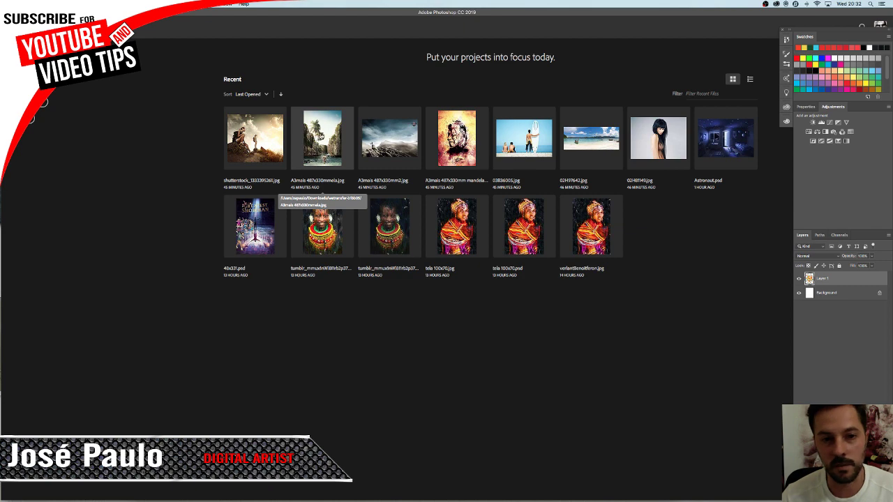
Open the A3mais 487x330mmela.jpg lagoon image and draw a small artboard beside it.
left_click(324, 149)
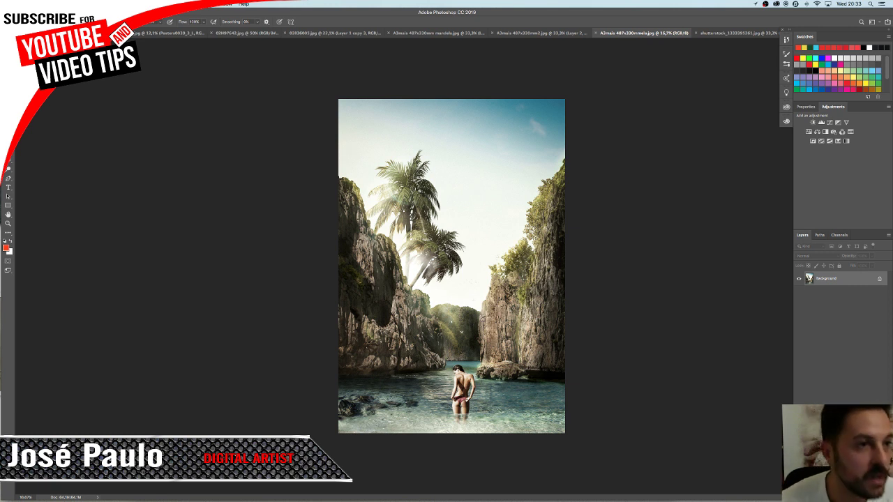
key("v")
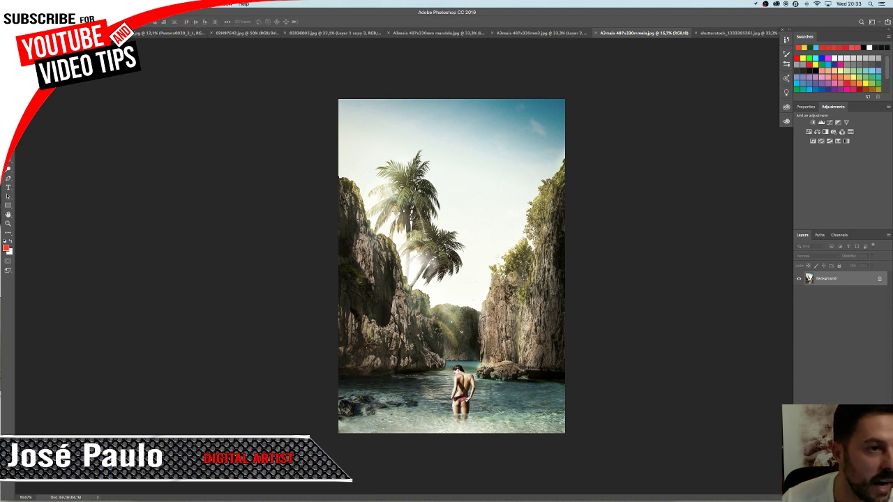
key("c")
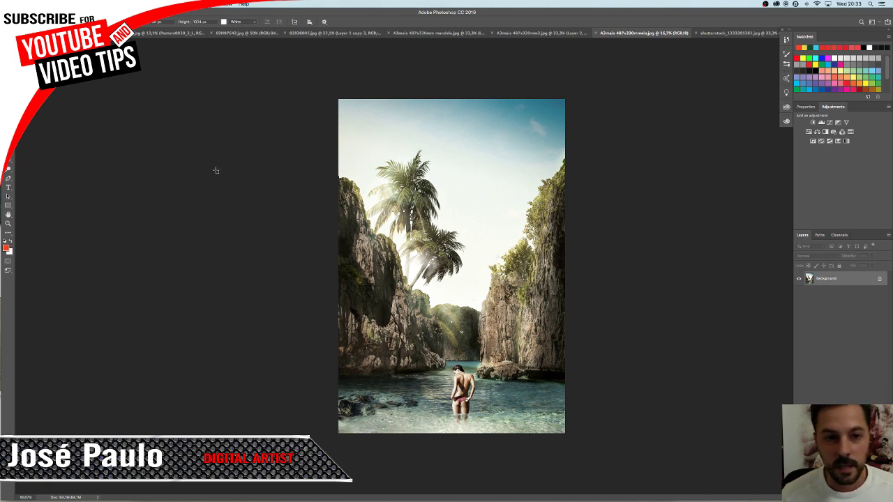
left_click_drag(184, 143, 259, 208)
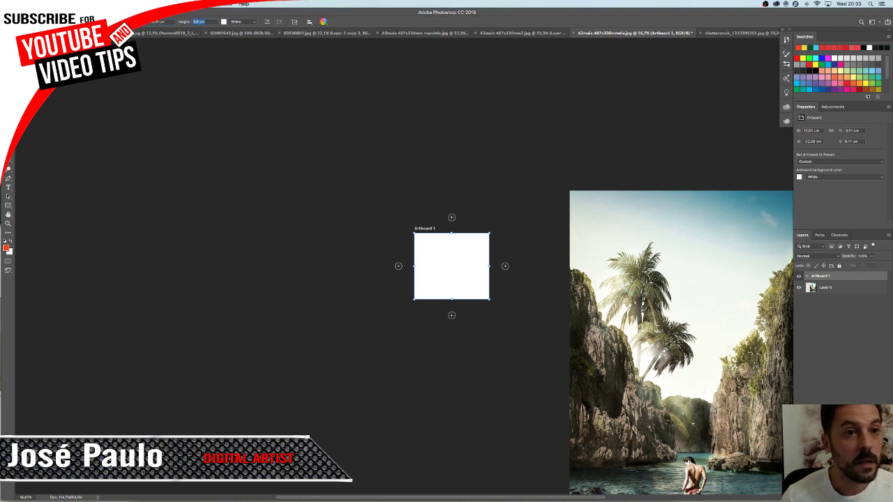
type("1000")
Set Artboard 1's width to 1000 cm so it spans the lagoon photo.
key("Return")
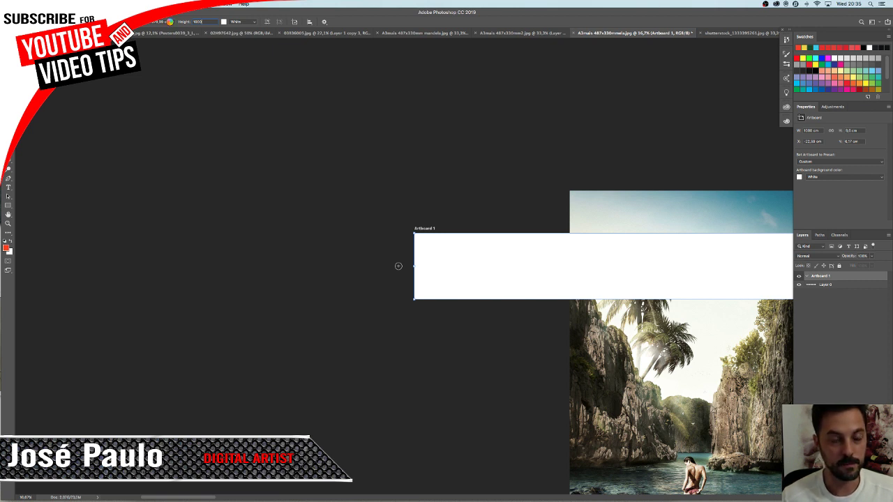
key("super+Tab")
key("super+Tab")
key("super+Tab")
key("super+Tab")
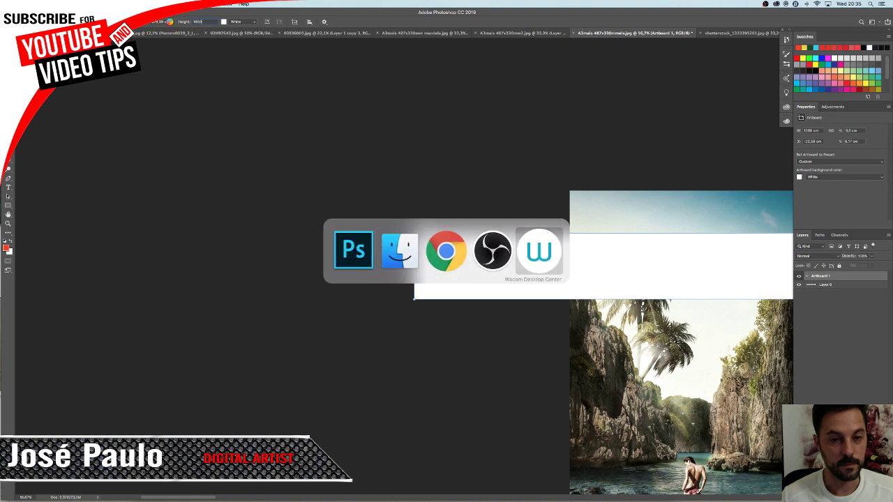
key("super+Tab")
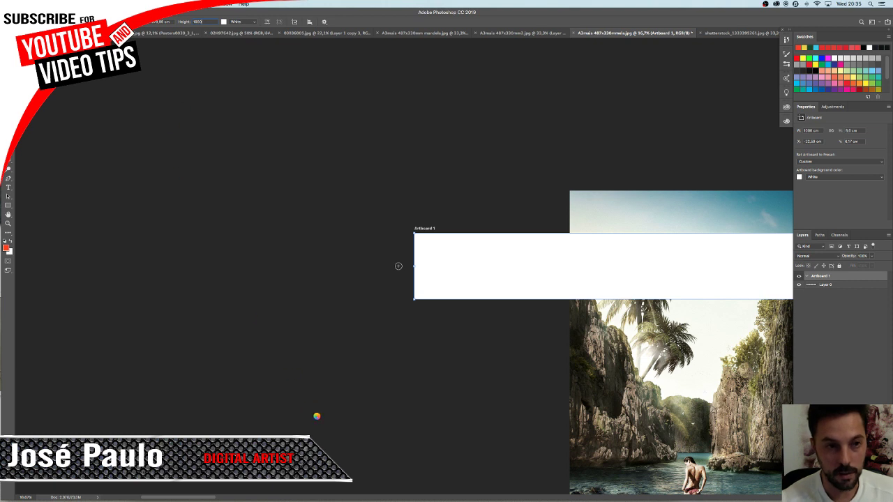
mouse_move(359, 497)
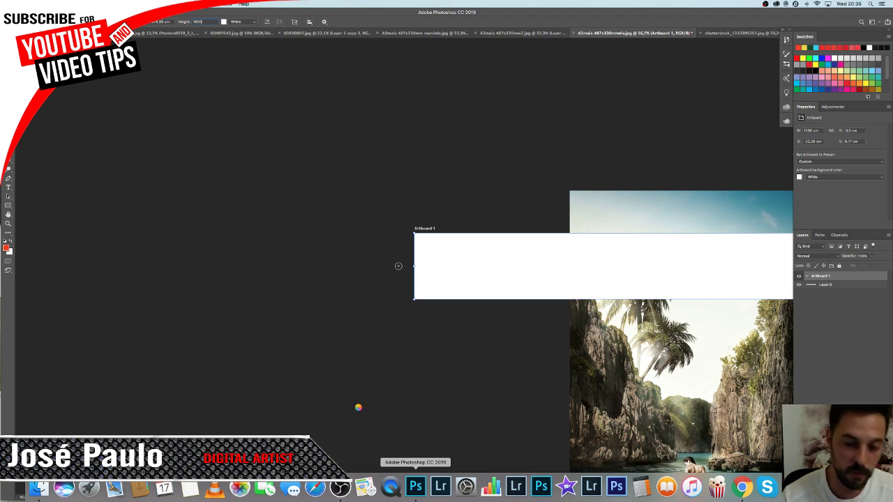
Force quit the frozen Photoshop from its Dock menu, then relaunch it from the Dock.
right_click(415, 487)
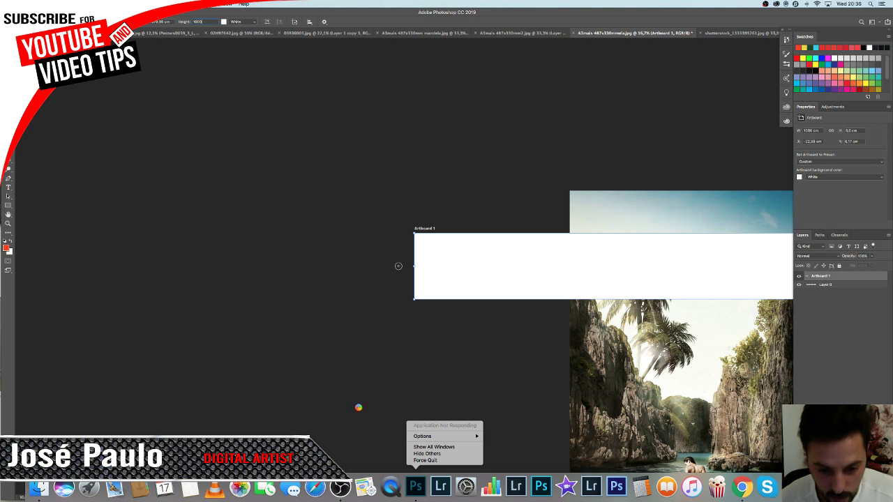
left_click(422, 461)
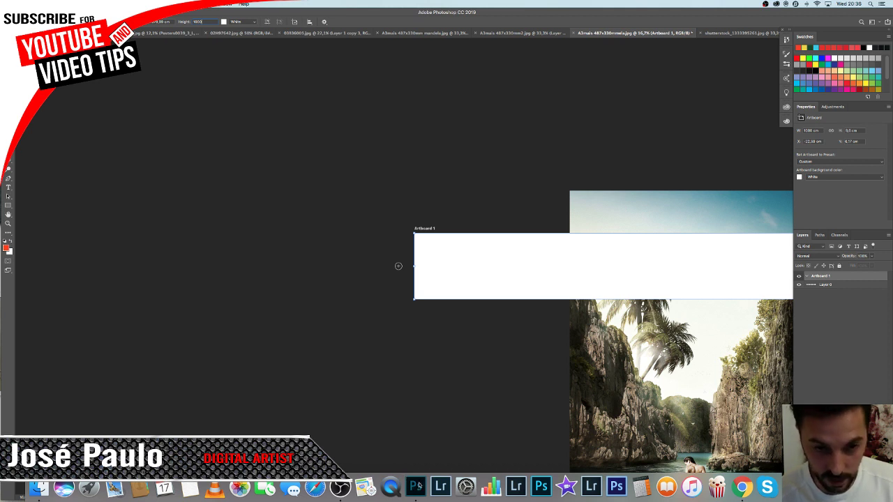
left_click(416, 487)
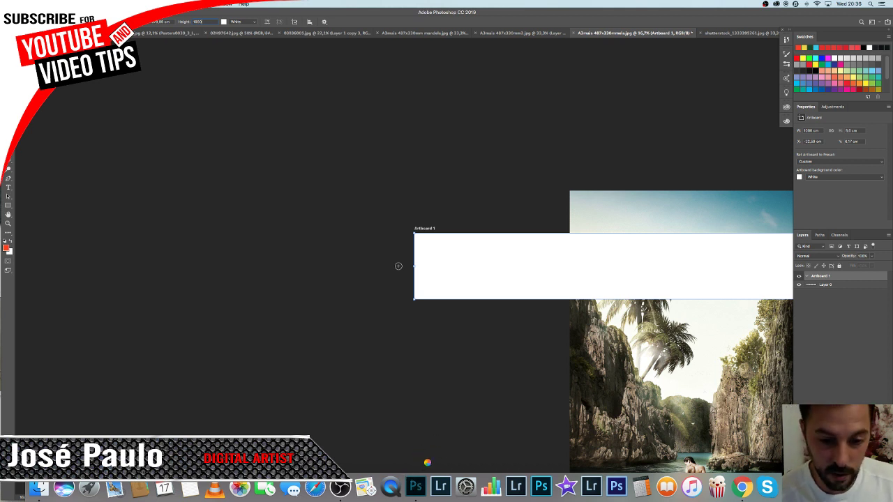